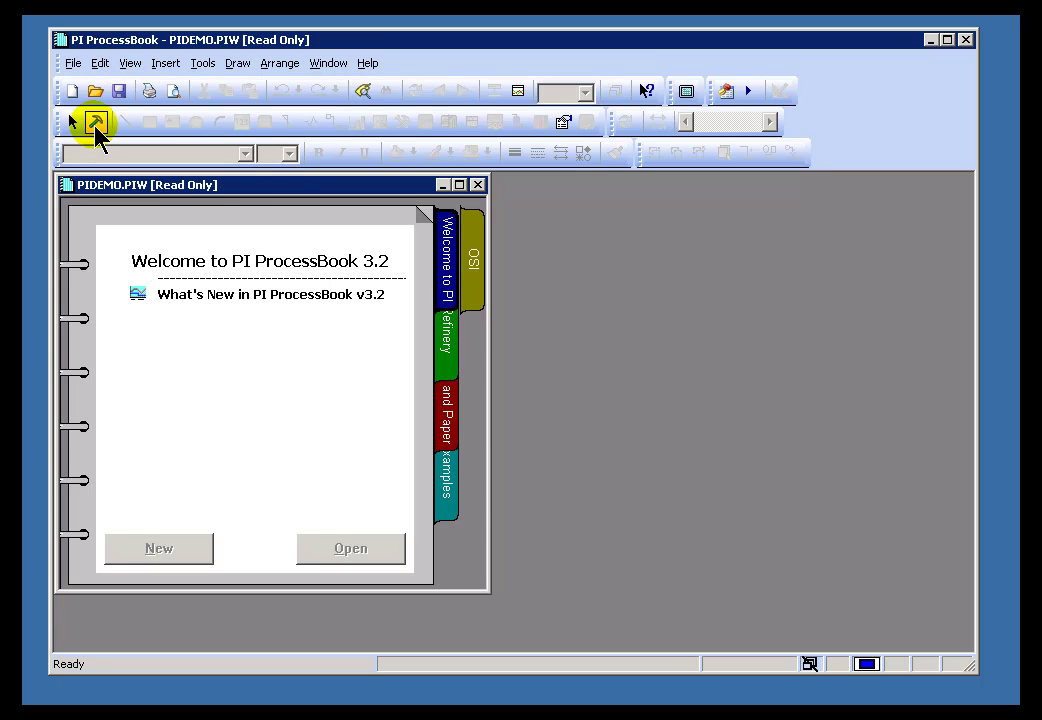
Step: Close PIDEMO.PIW and create a new ProcessBook display named Display4, enlarged to fill the workspace
click(481, 185)
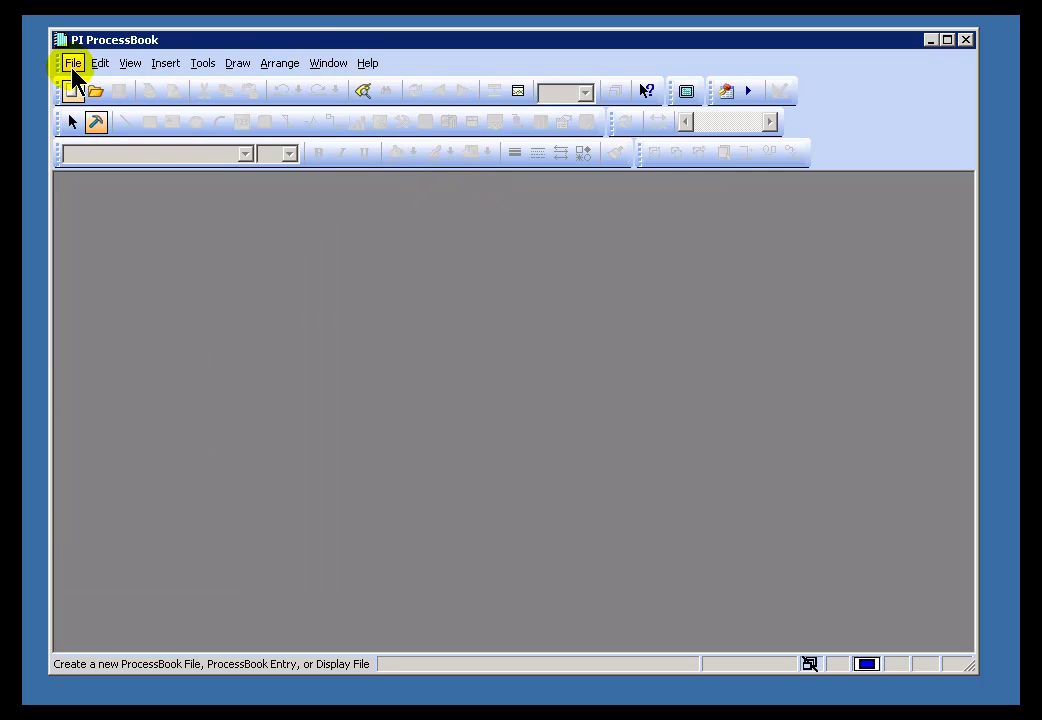
click(72, 64)
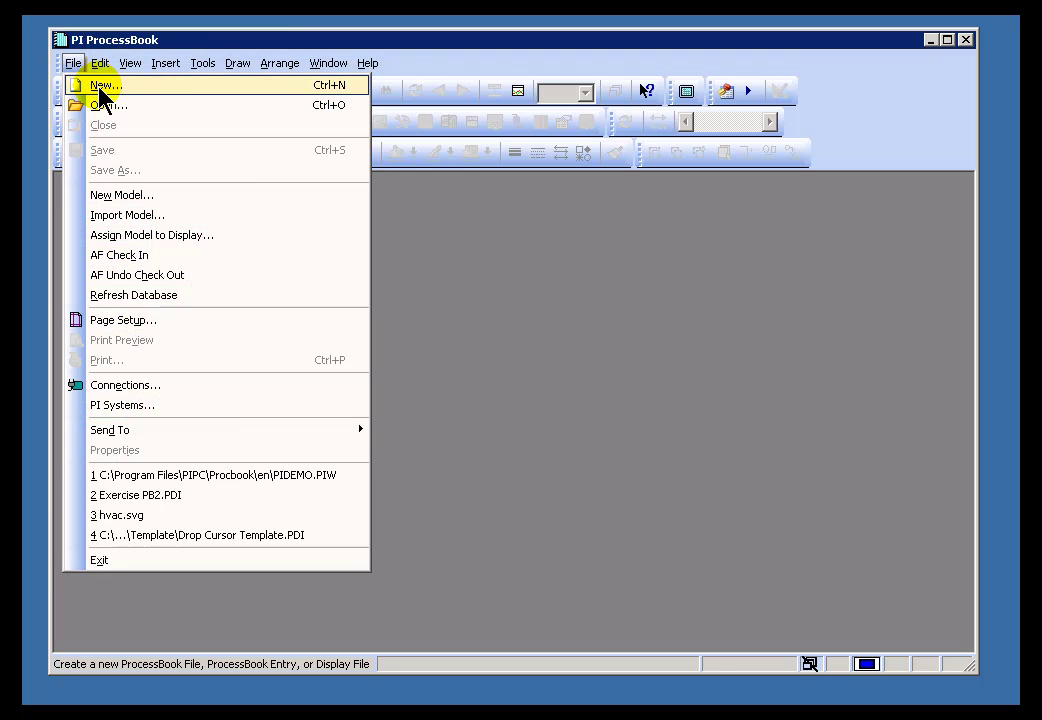
click(99, 87)
click(110, 203)
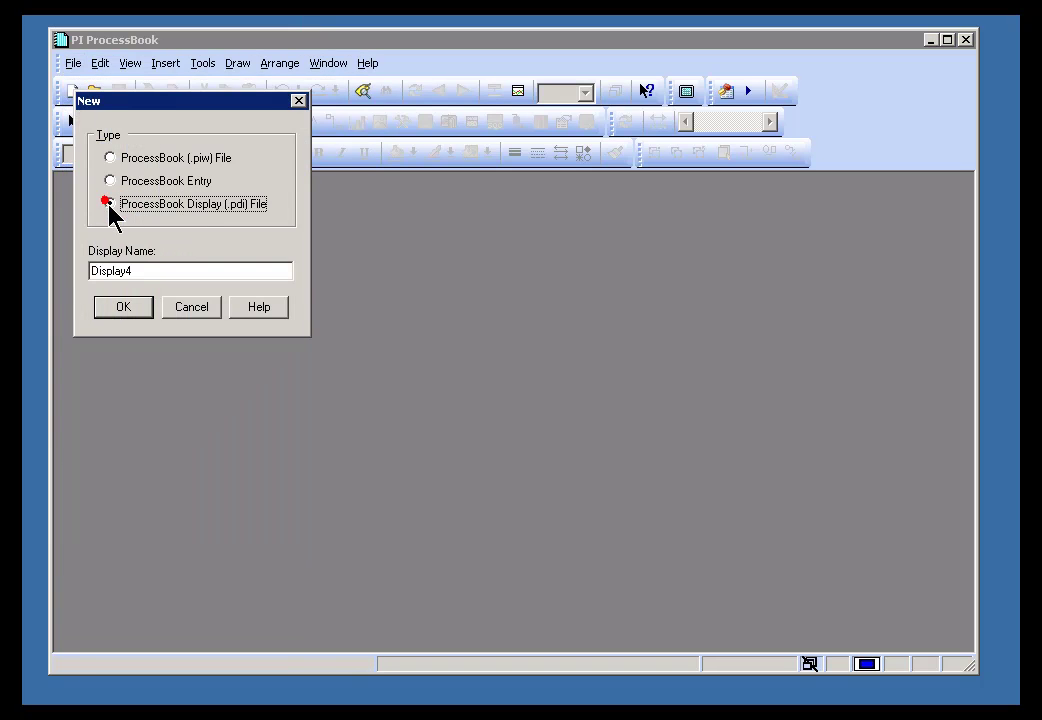
click(123, 307)
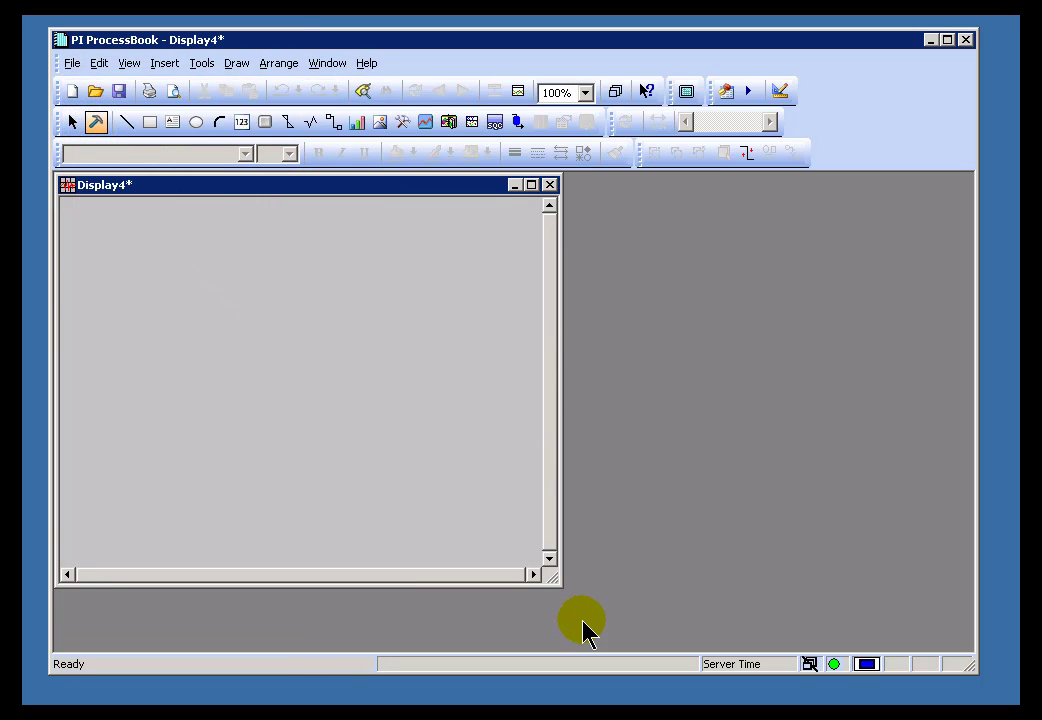
click(551, 579)
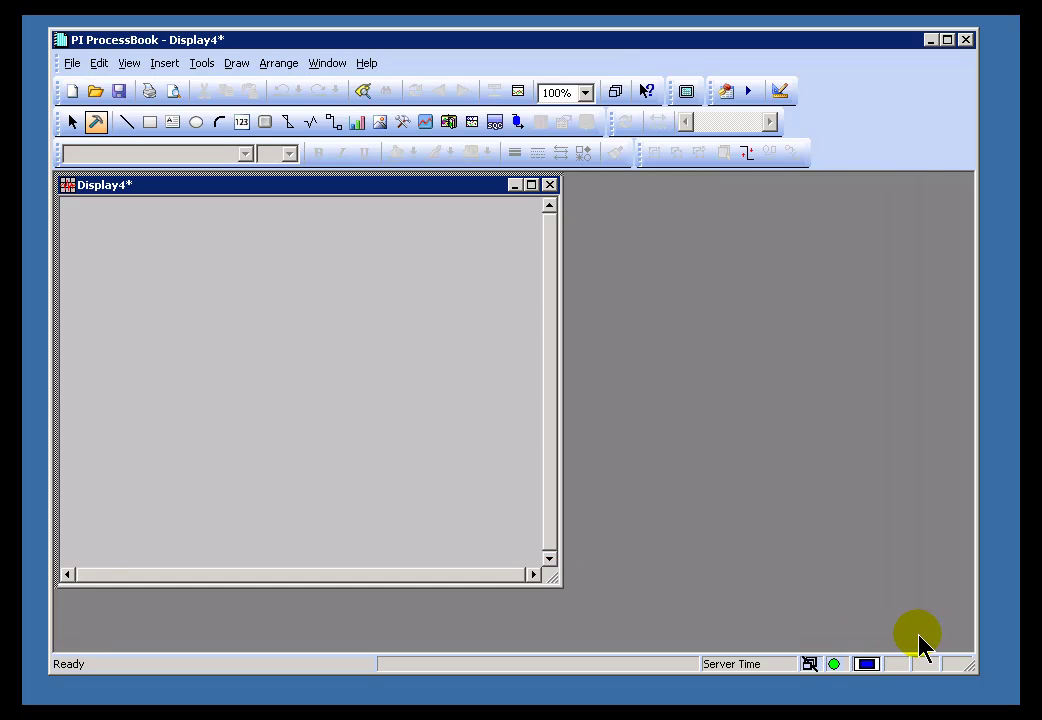
drag(919, 637, 921, 639)
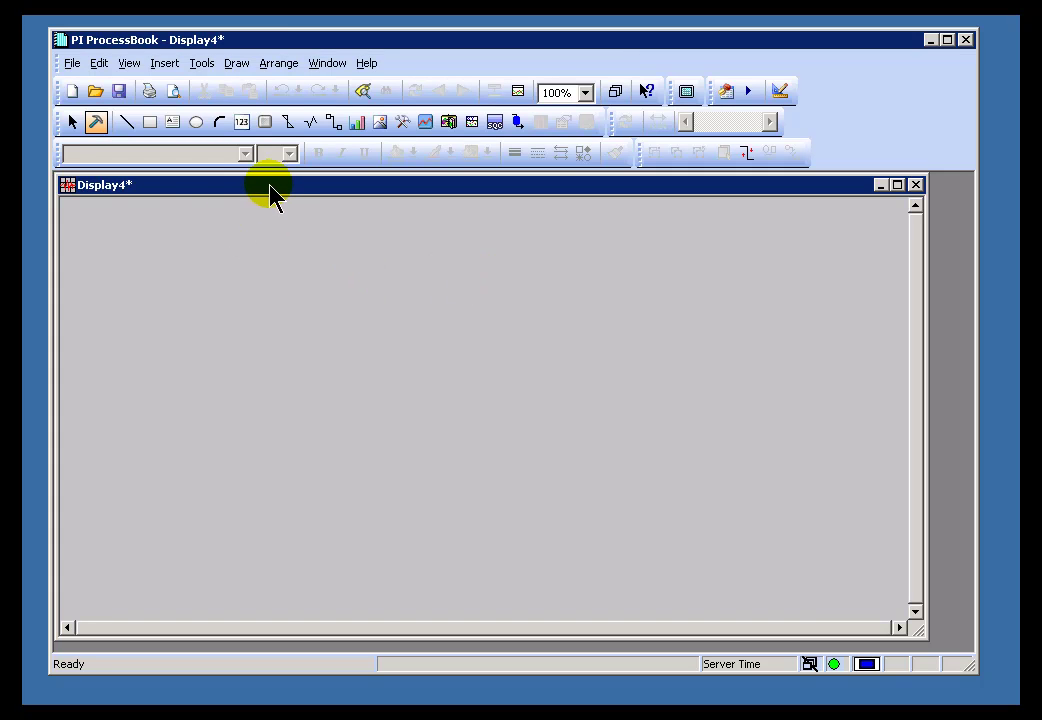
Step: Show Data Favorites and place a trial SINUSOID trend on Display4 using the Trend symbol type
click(124, 64)
click(180, 421)
click(140, 360)
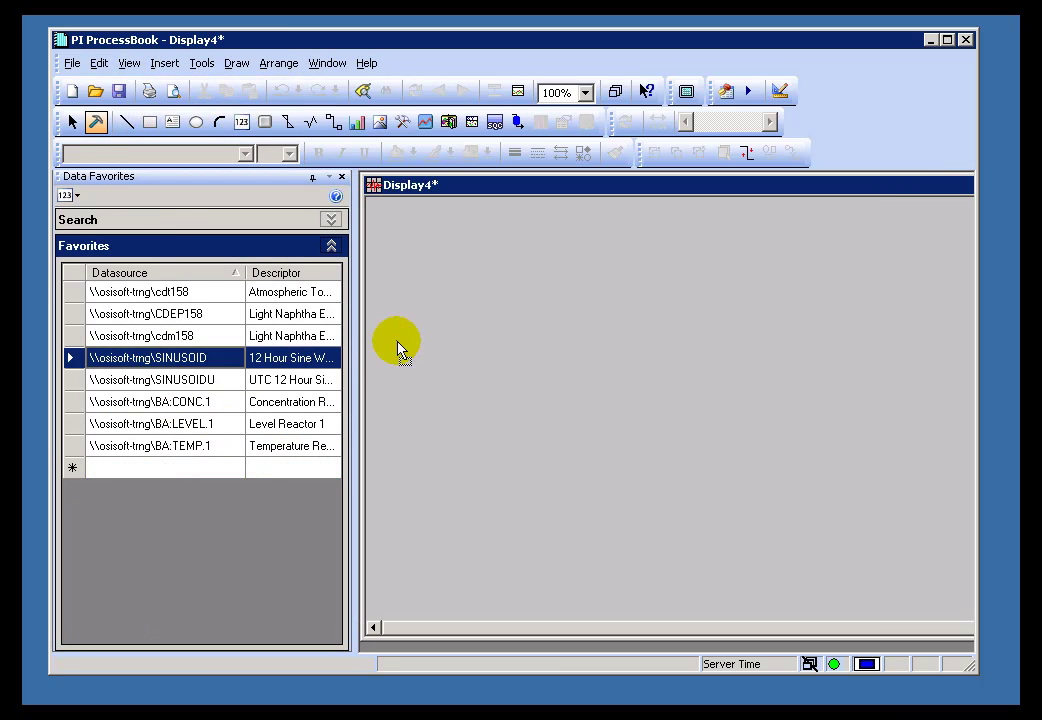
click(72, 196)
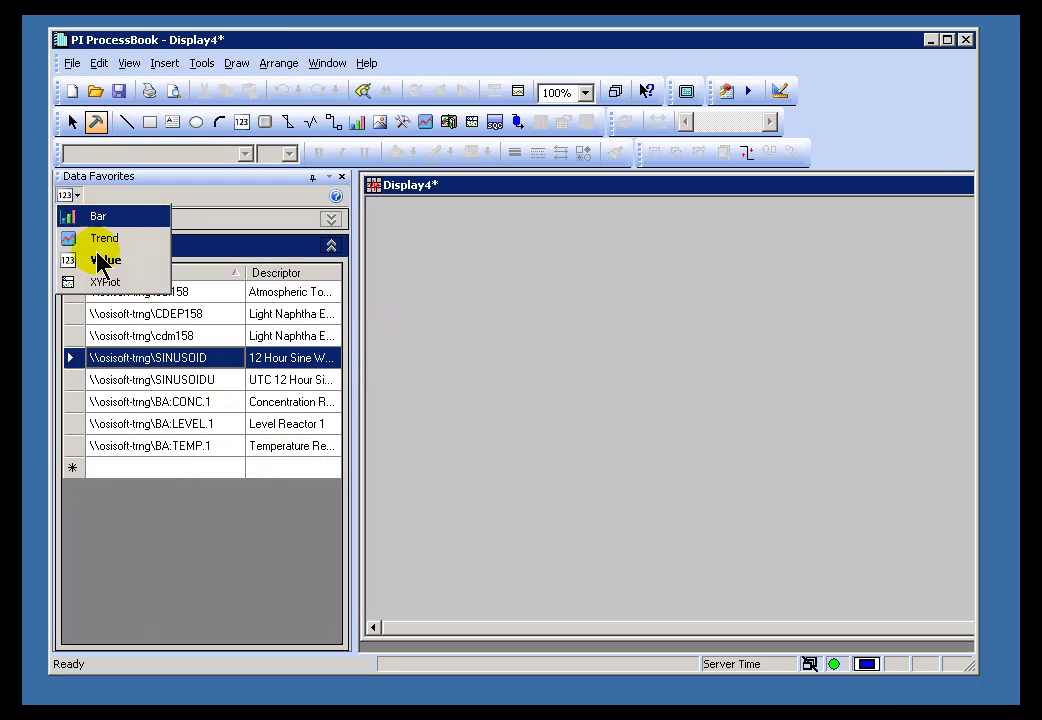
click(100, 238)
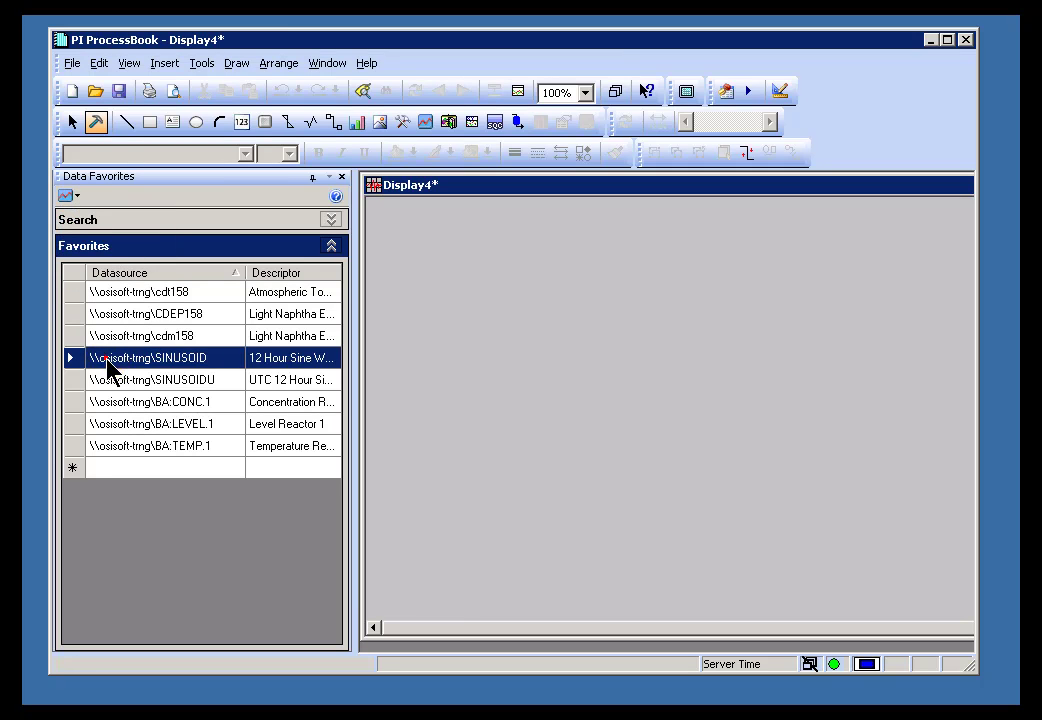
click(463, 330)
drag(609, 512, 609, 385)
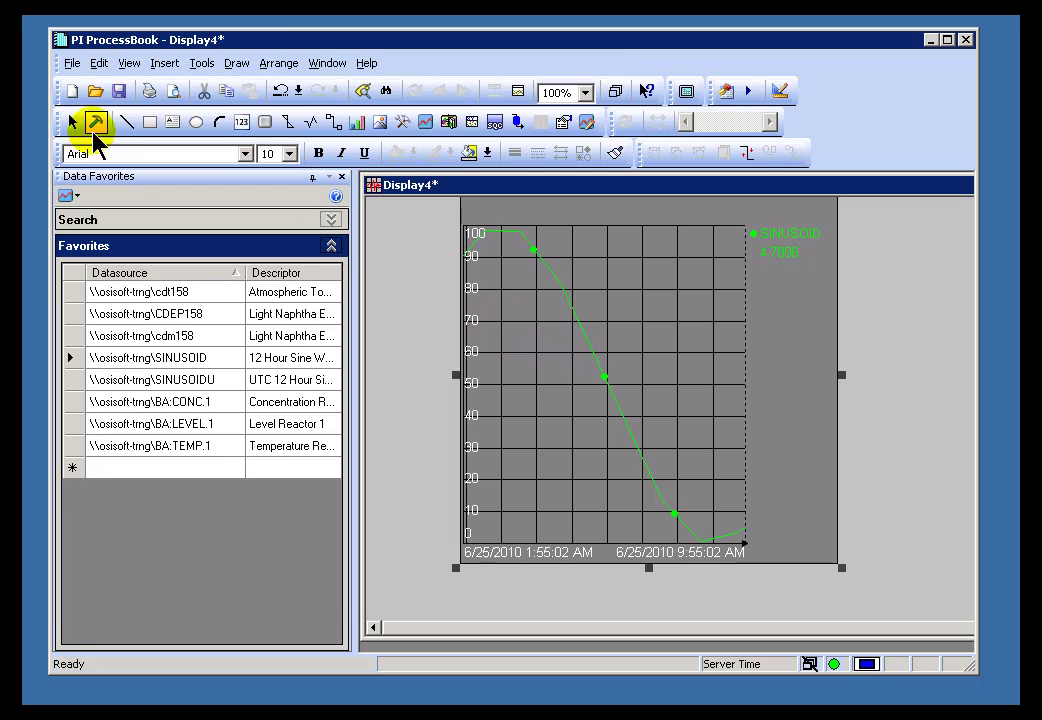
Step: Inspect the SINUSOID trend's Define Trend settings, cancel, and delete the trend
double_click(560, 337)
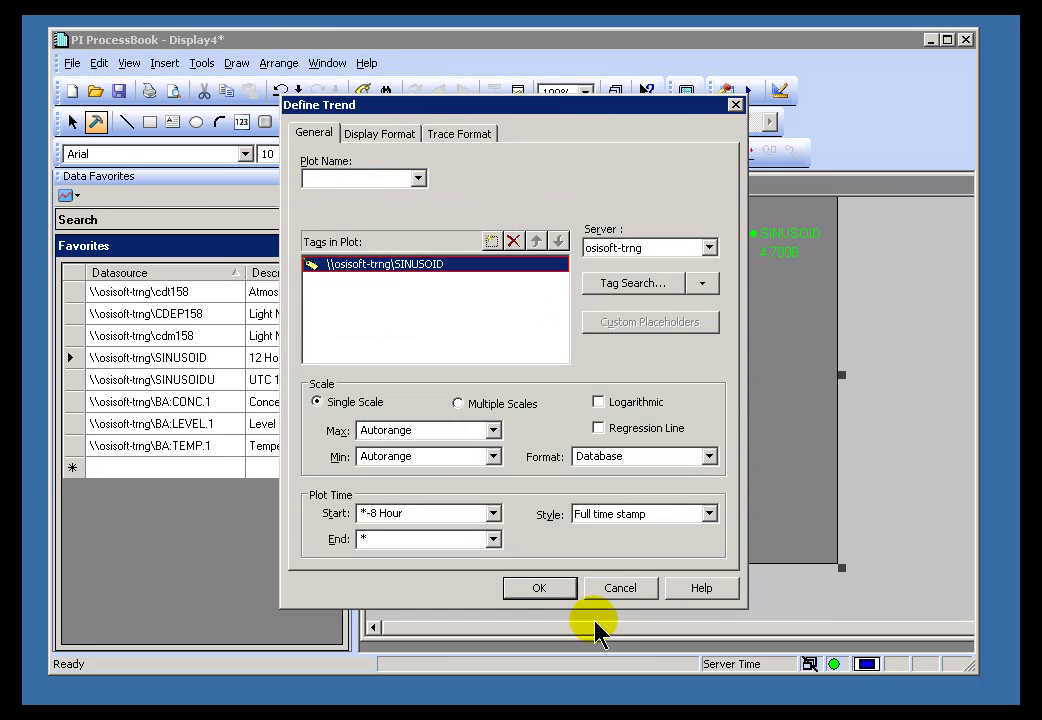
click(620, 588)
click(798, 453)
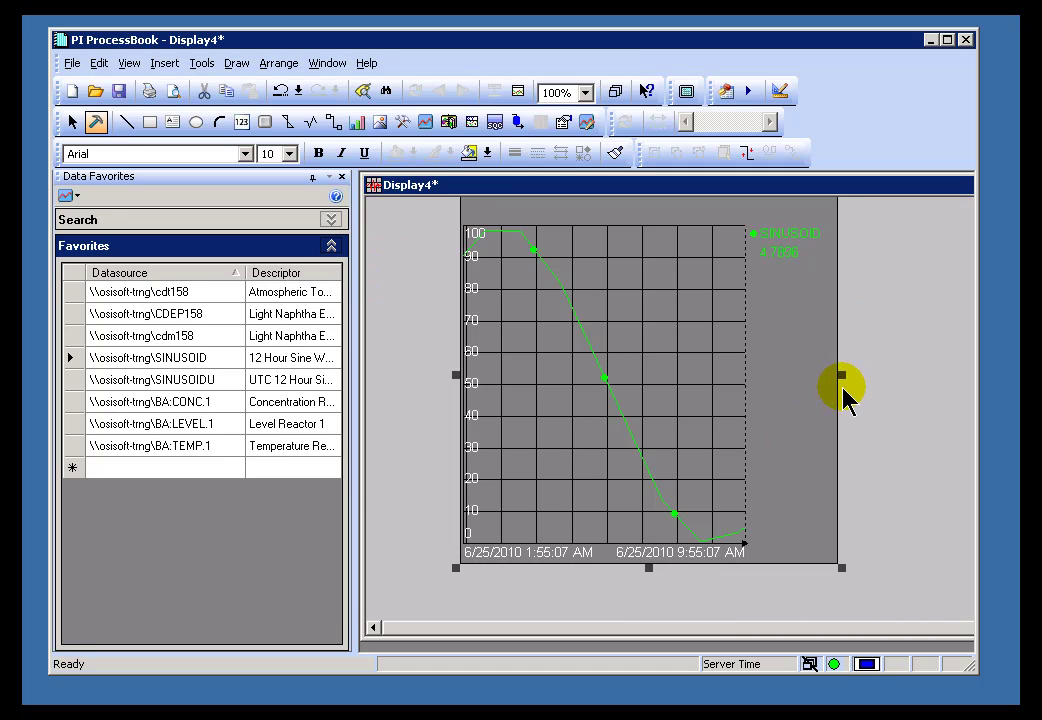
key(Delete)
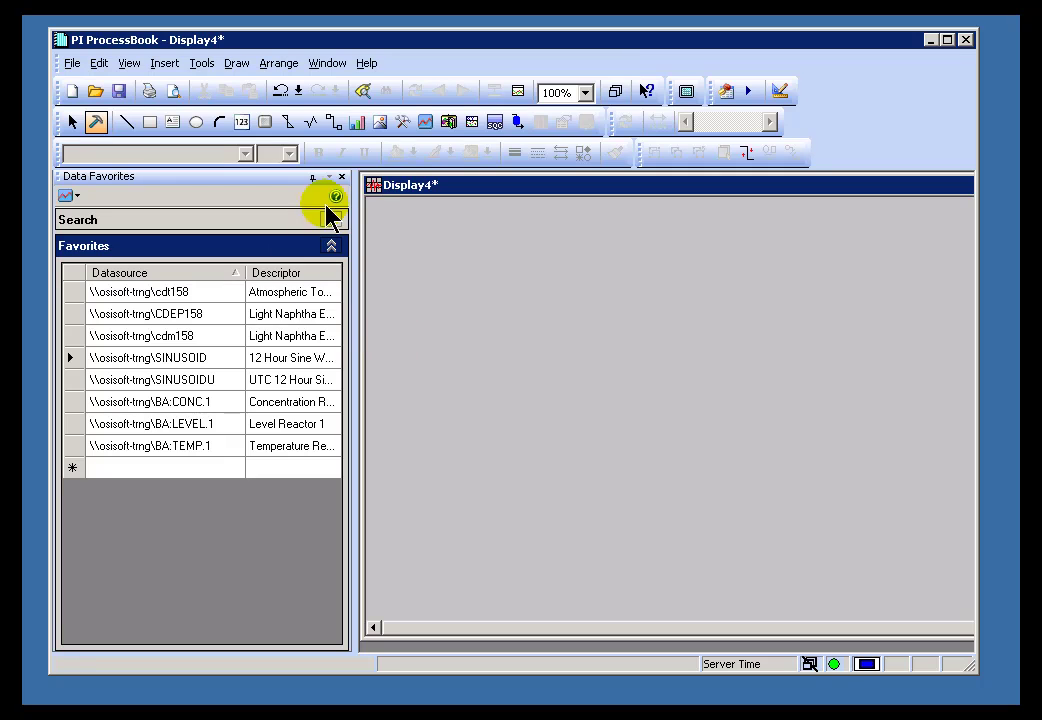
Step: Close Data Favorites and draw a trend area at the display's upper left with Draw > Trend
click(342, 177)
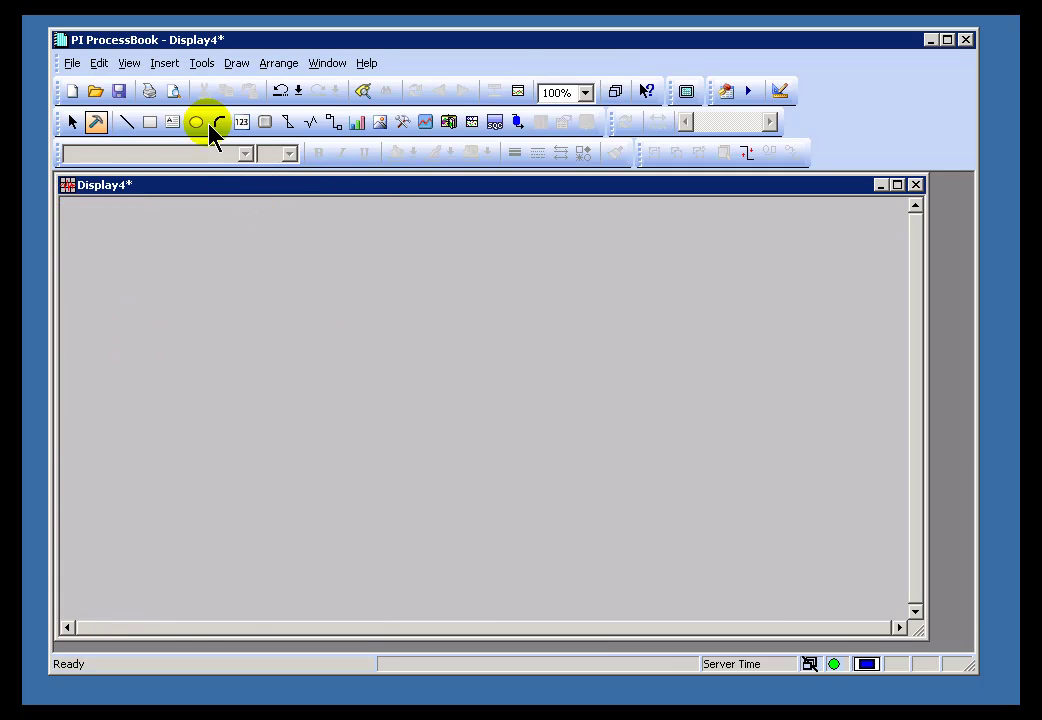
click(233, 66)
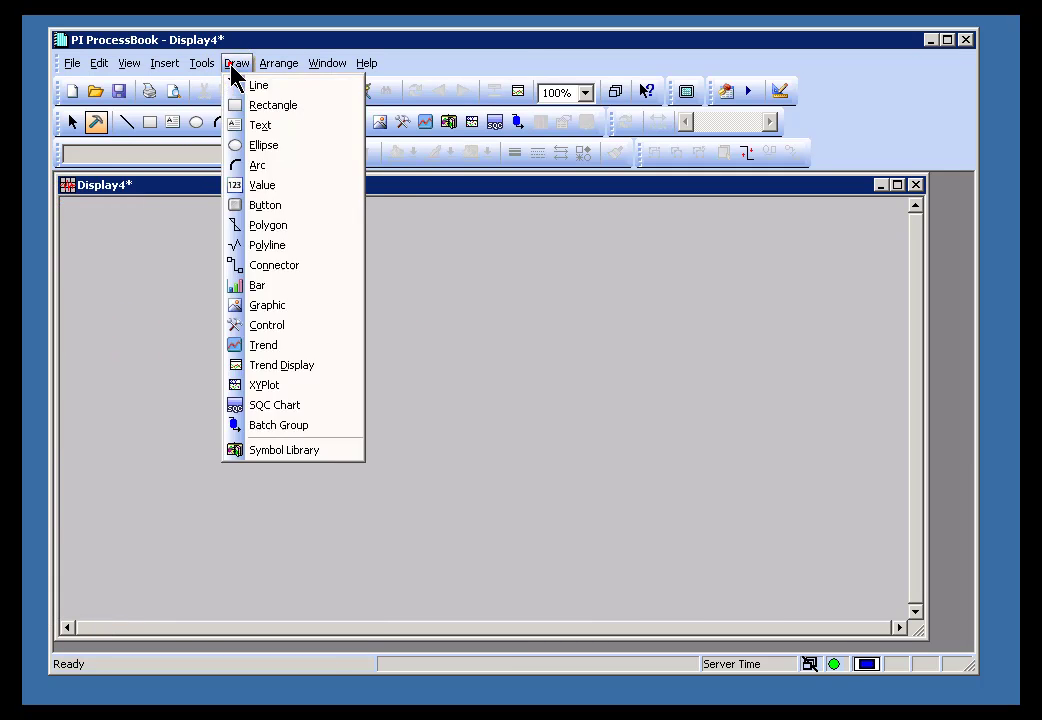
click(279, 350)
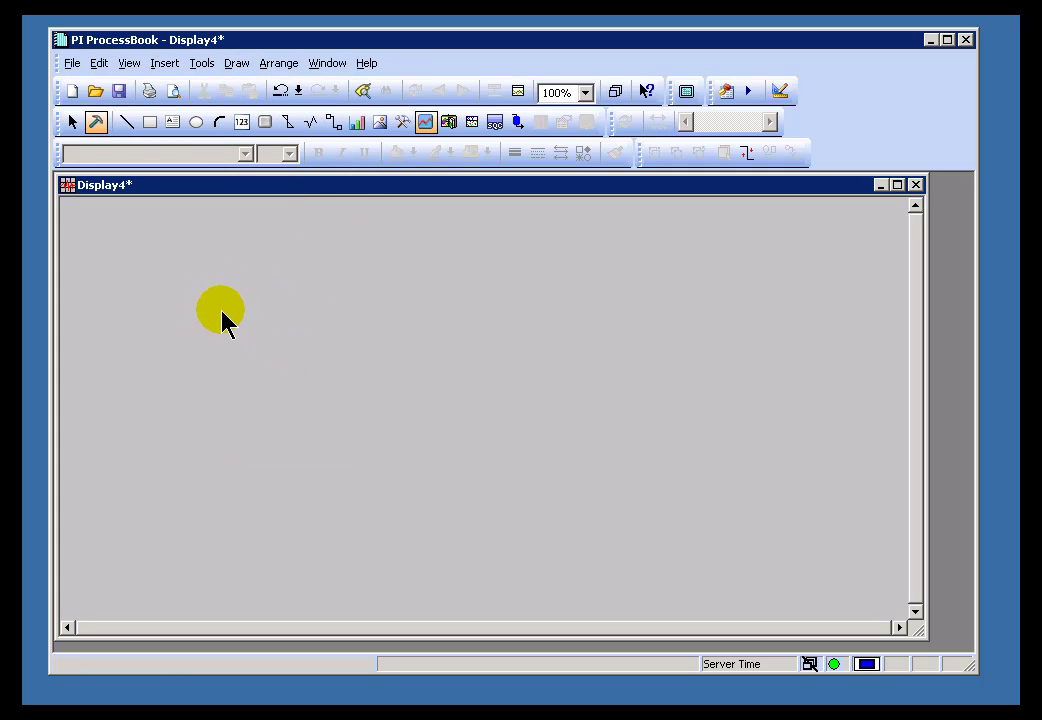
click(237, 63)
click(266, 345)
click(238, 63)
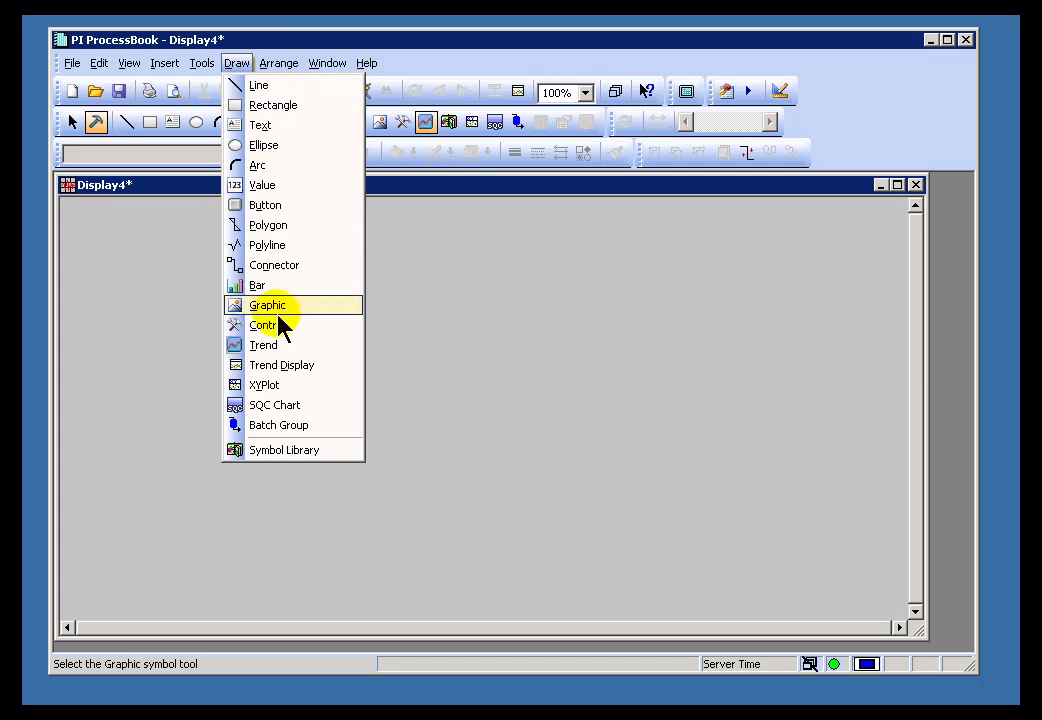
click(272, 345)
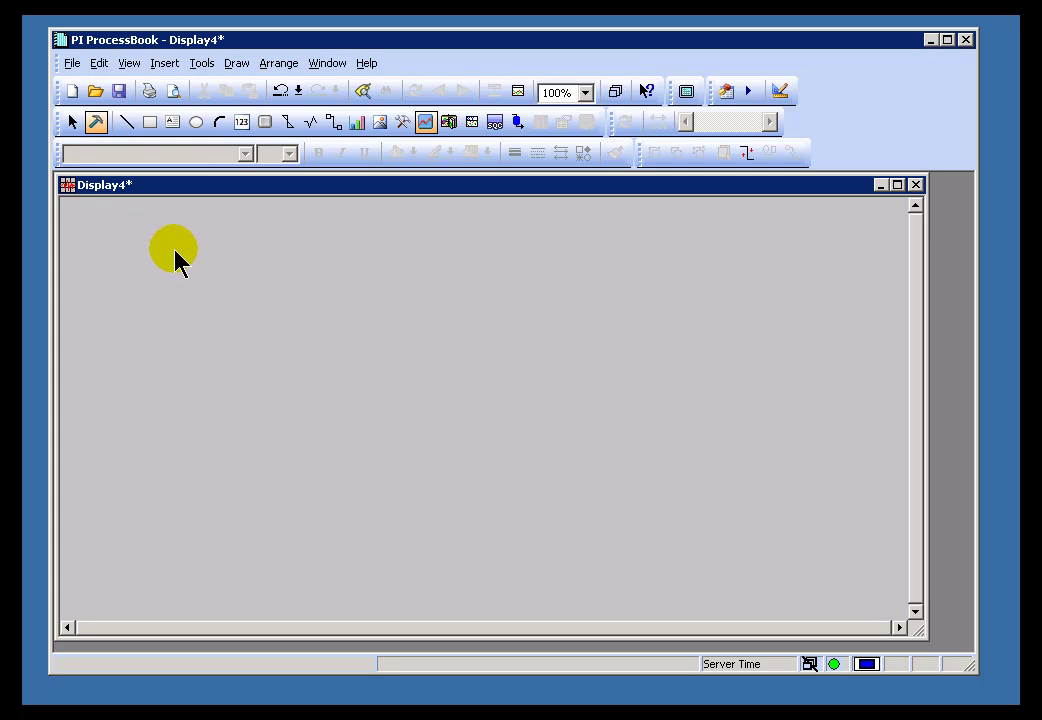
drag(174, 249, 617, 469)
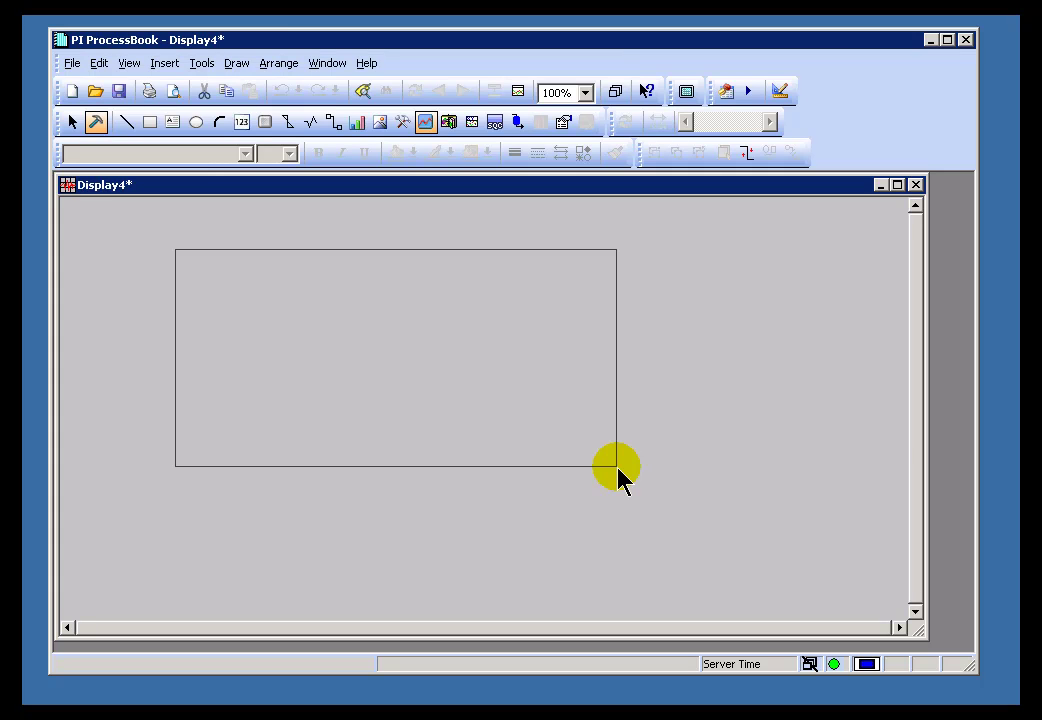
drag(618, 469, 618, 469)
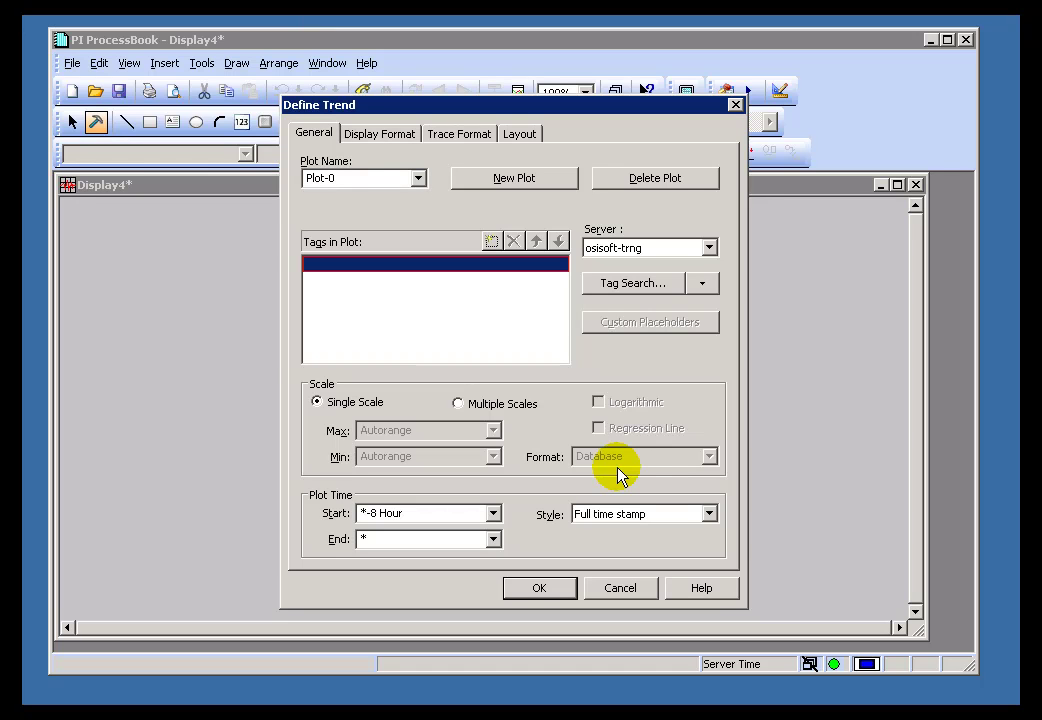
Step: Enter sinusoid in Tags in Plot and accept the 8-hour trend
text(sinusoid)
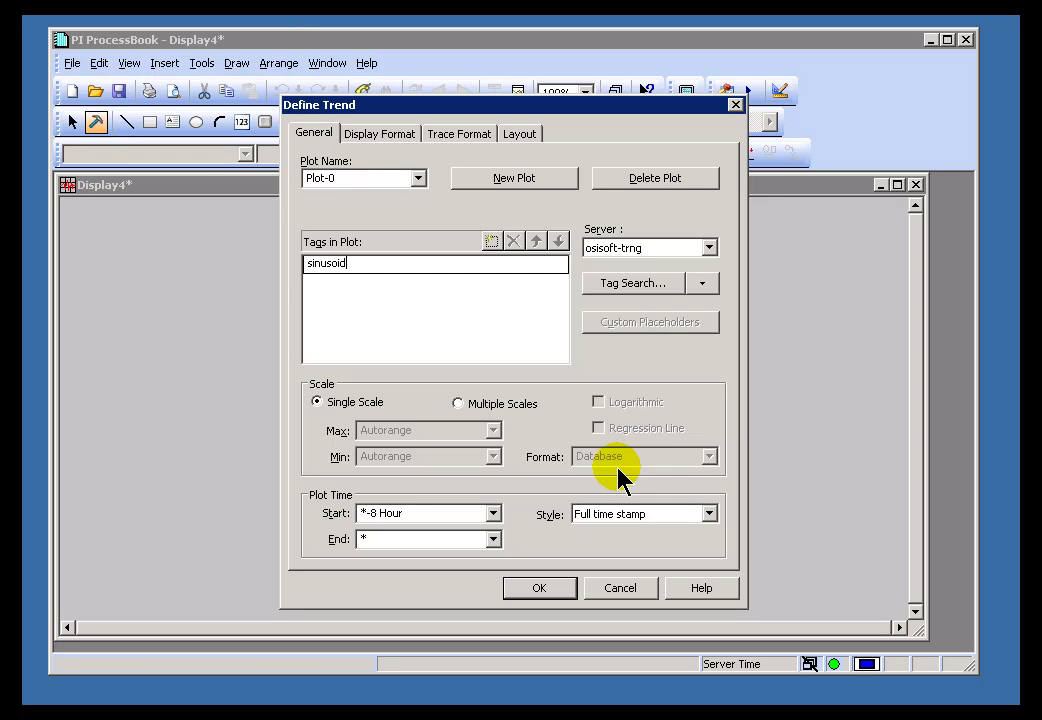
key(Return)
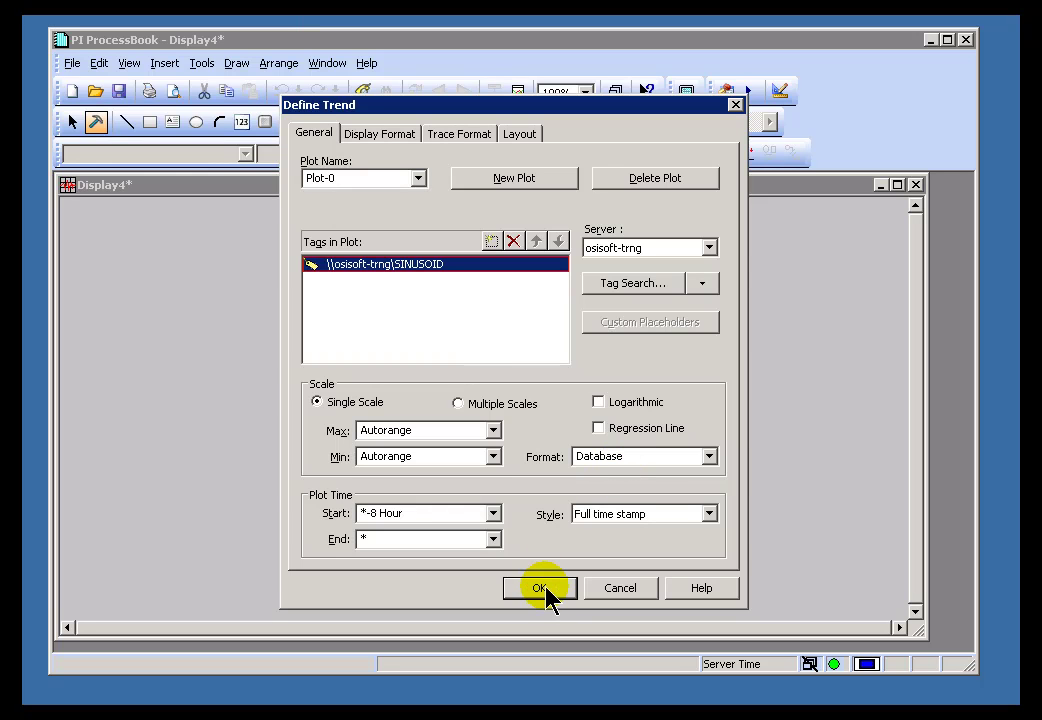
click(546, 589)
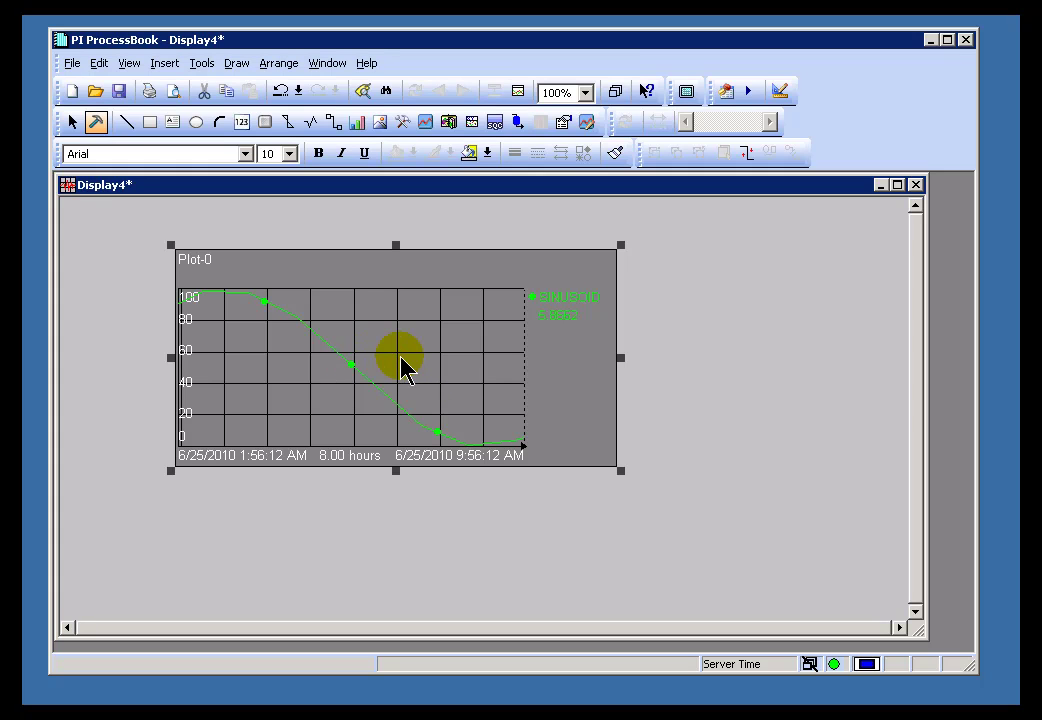
key(Delete)
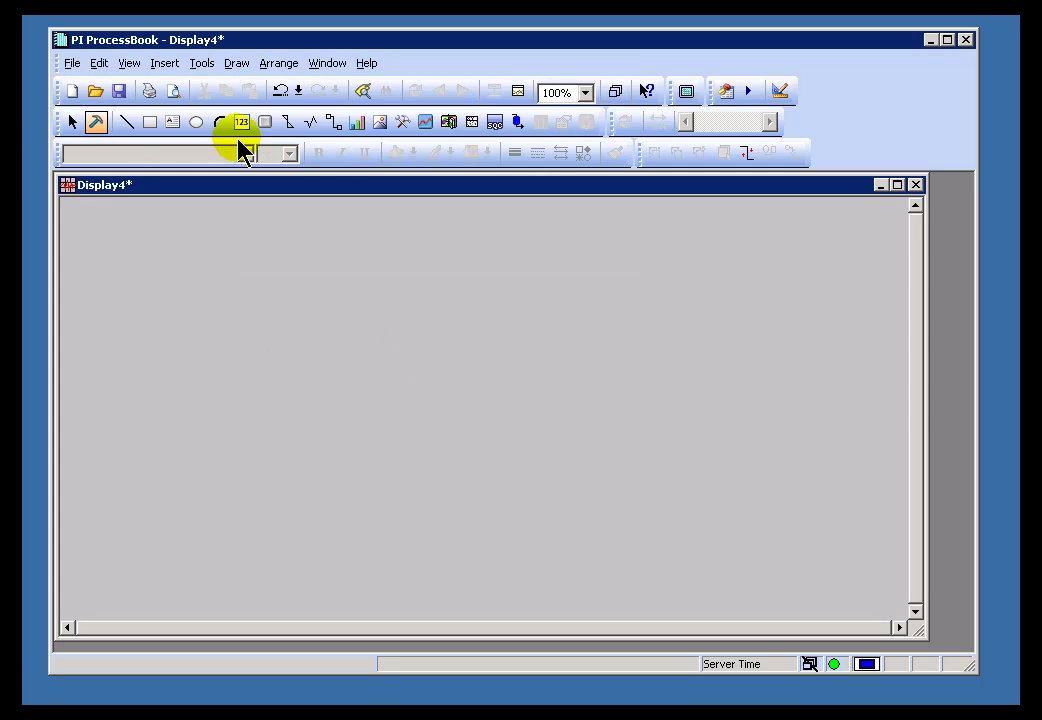
click(240, 64)
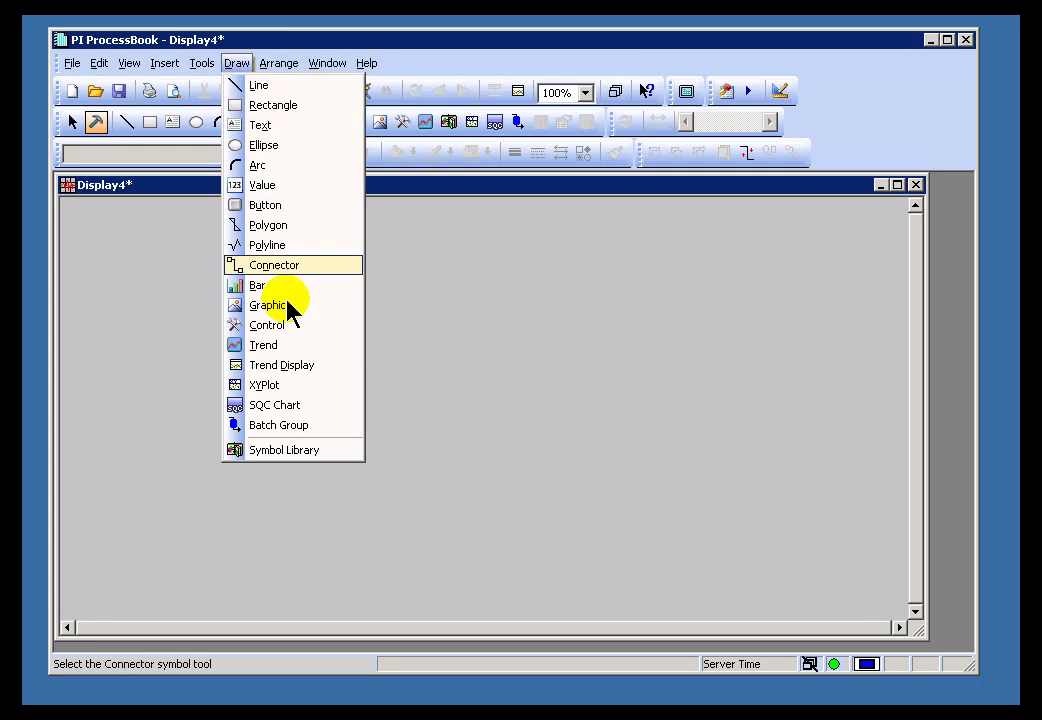
click(280, 346)
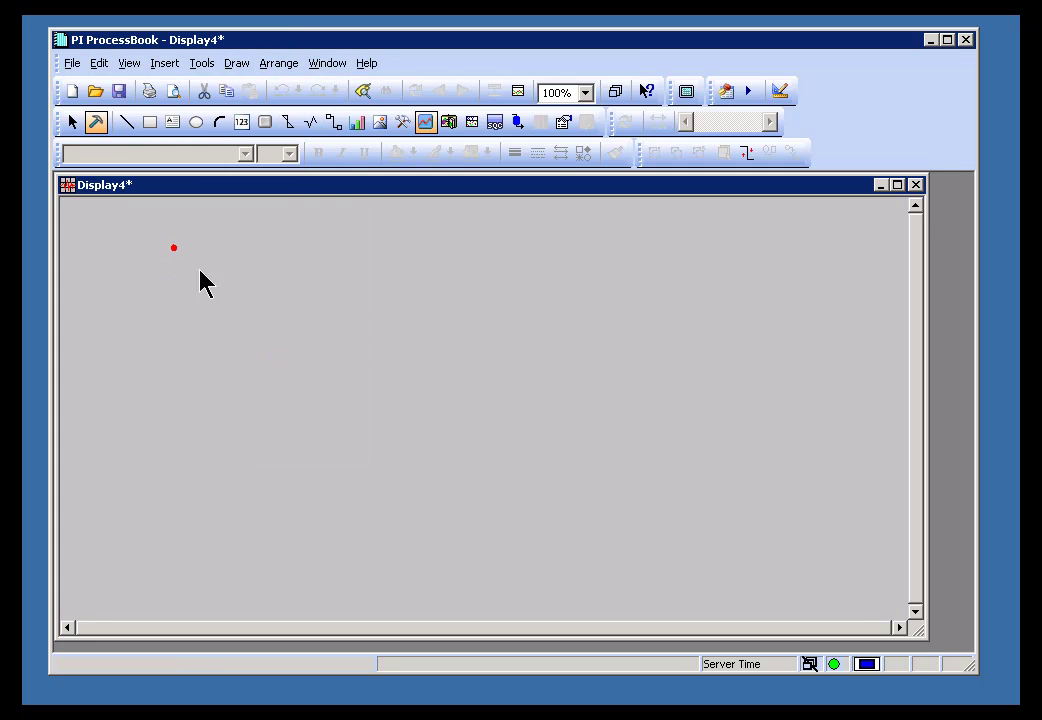
drag(276, 320, 644, 462)
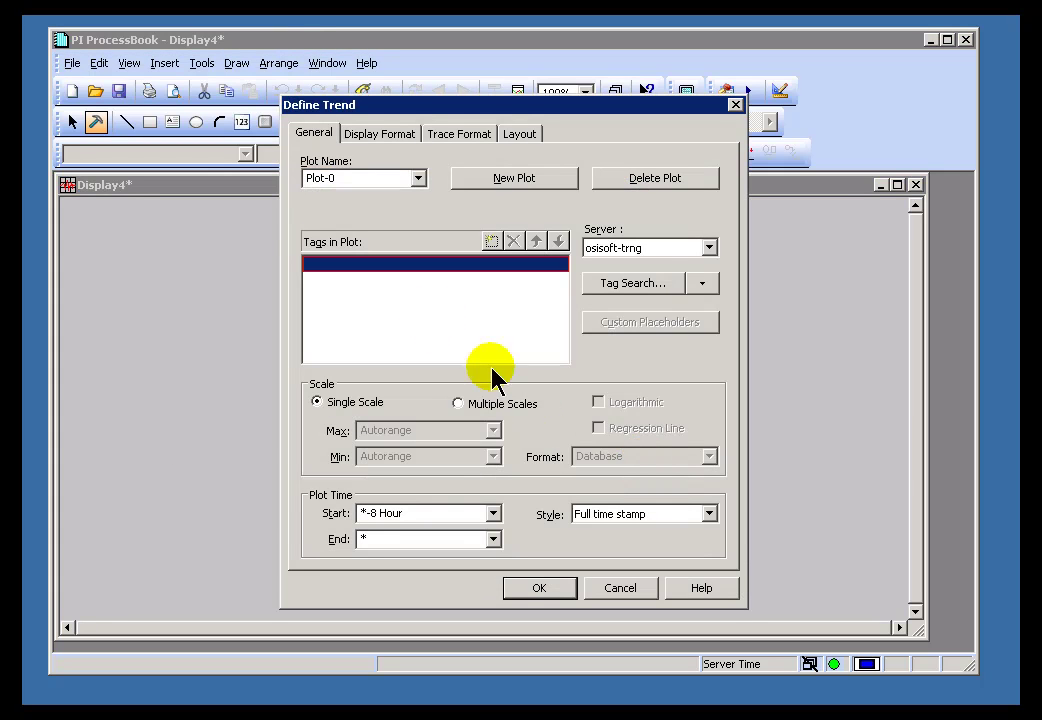
click(640, 285)
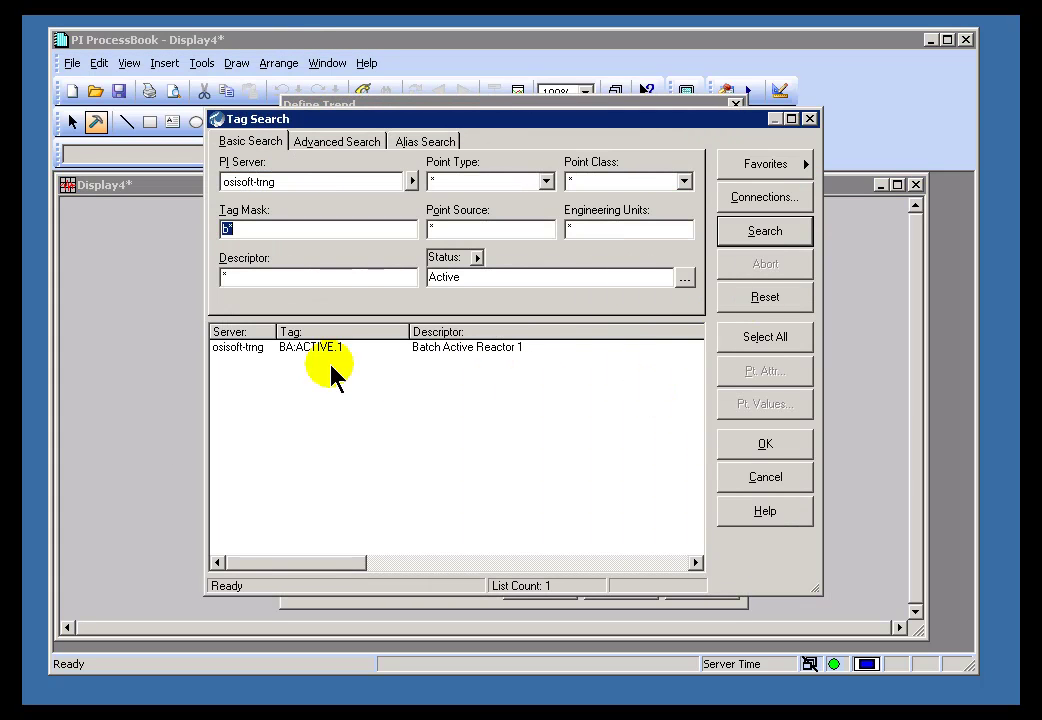
click(245, 350)
click(768, 478)
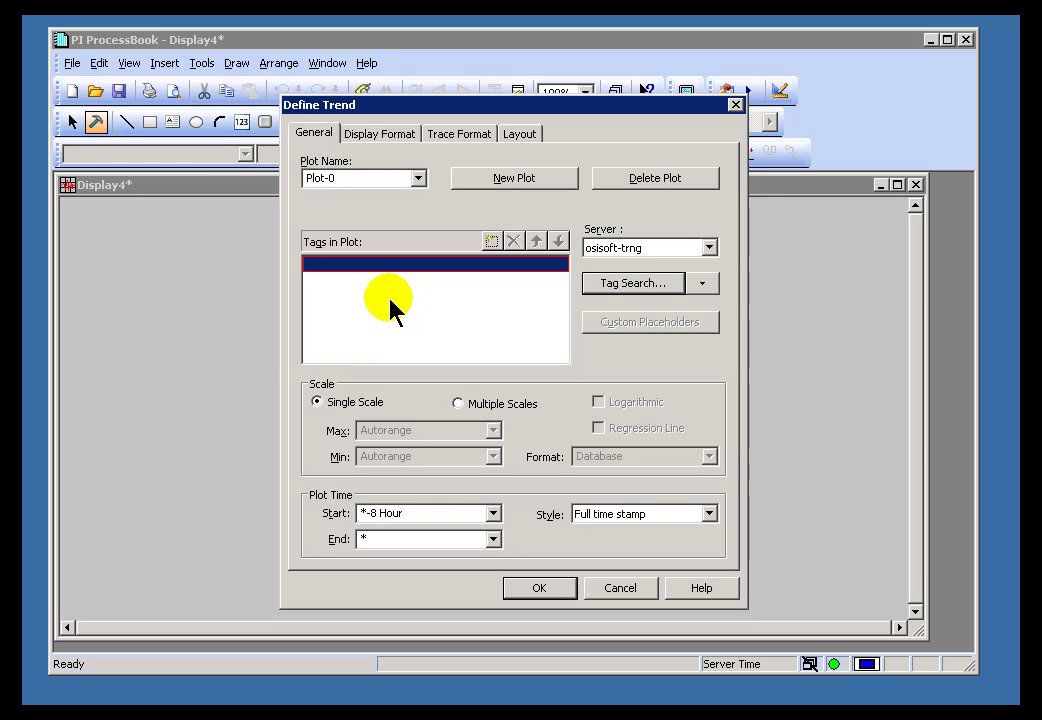
key(Escape)
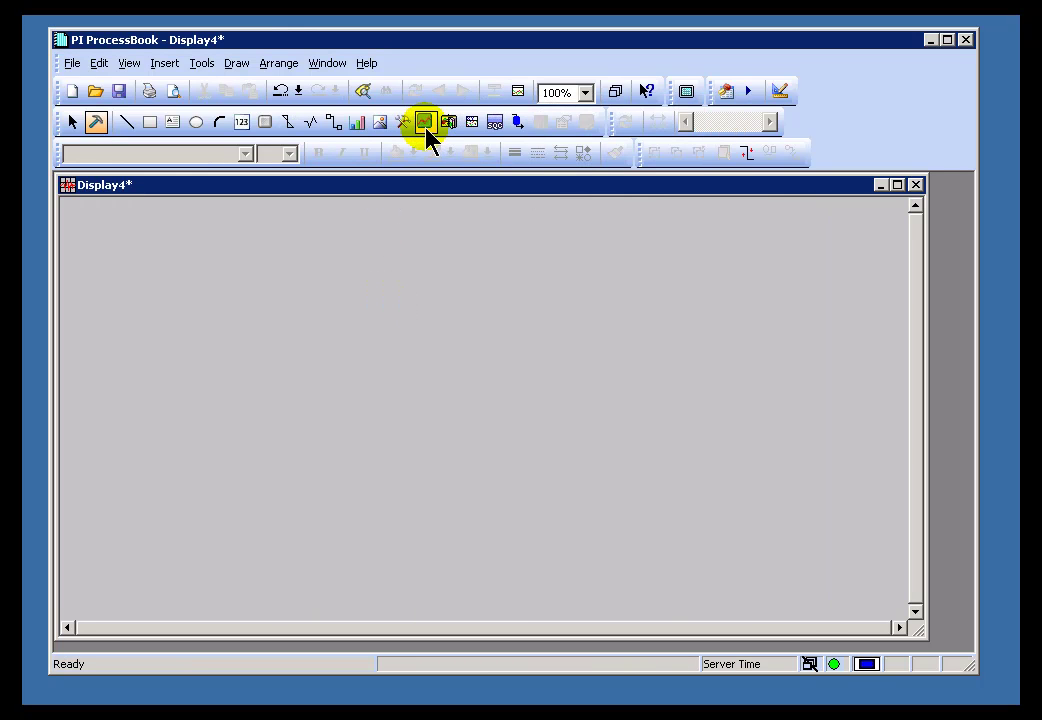
Step: Draw a new trend area on Display4 and enter the SINUSOID tag in its plot
click(424, 123)
drag(180, 246, 678, 474)
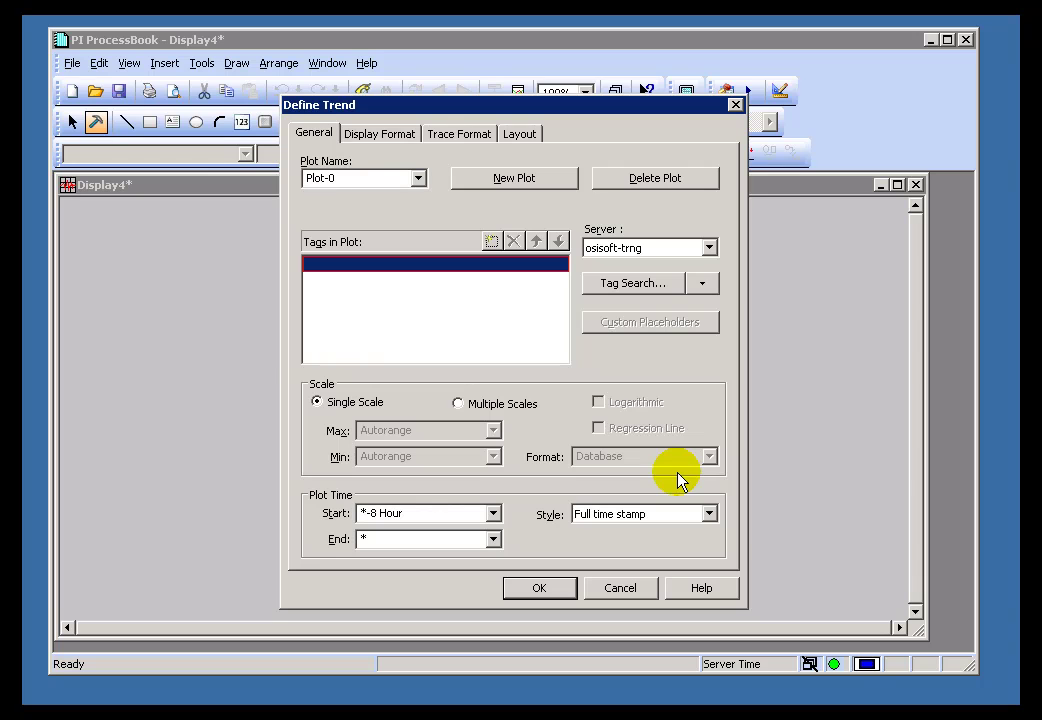
text(sinusoid)
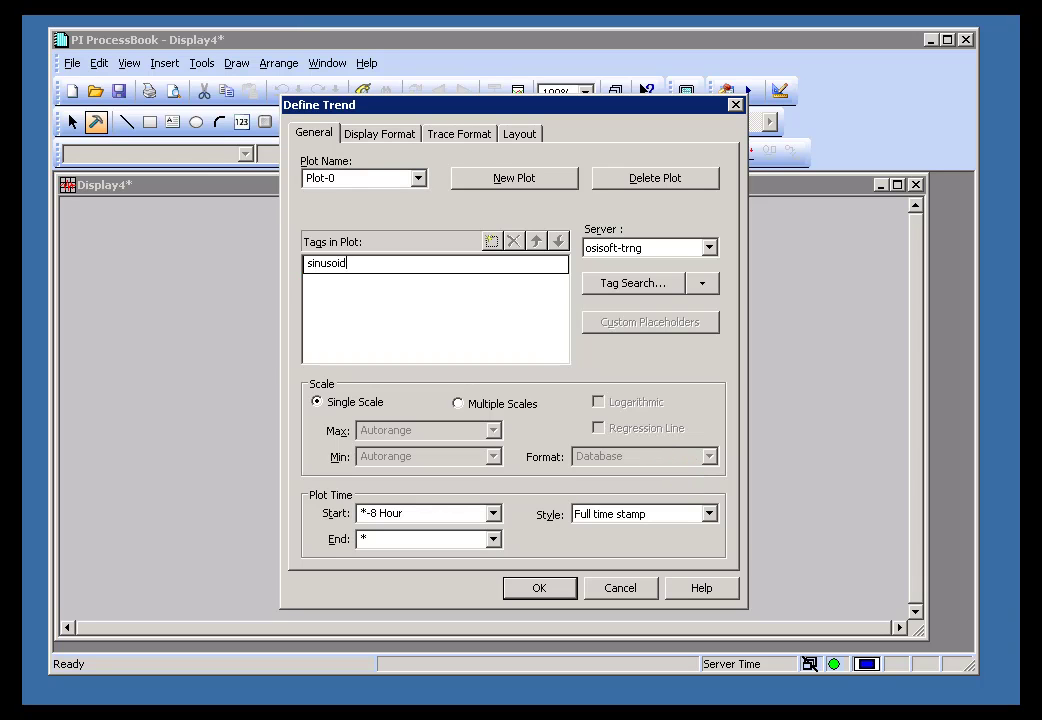
key(Return)
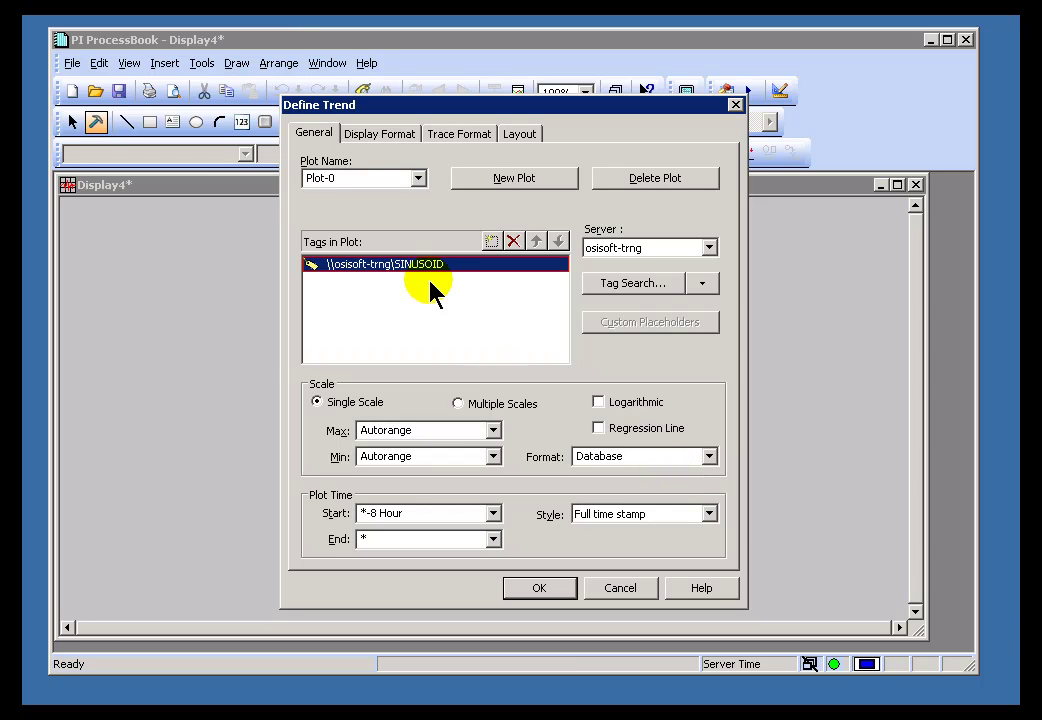
Step: Browse the Display Format, Trace Format and Layout tabs, then return to General
click(390, 140)
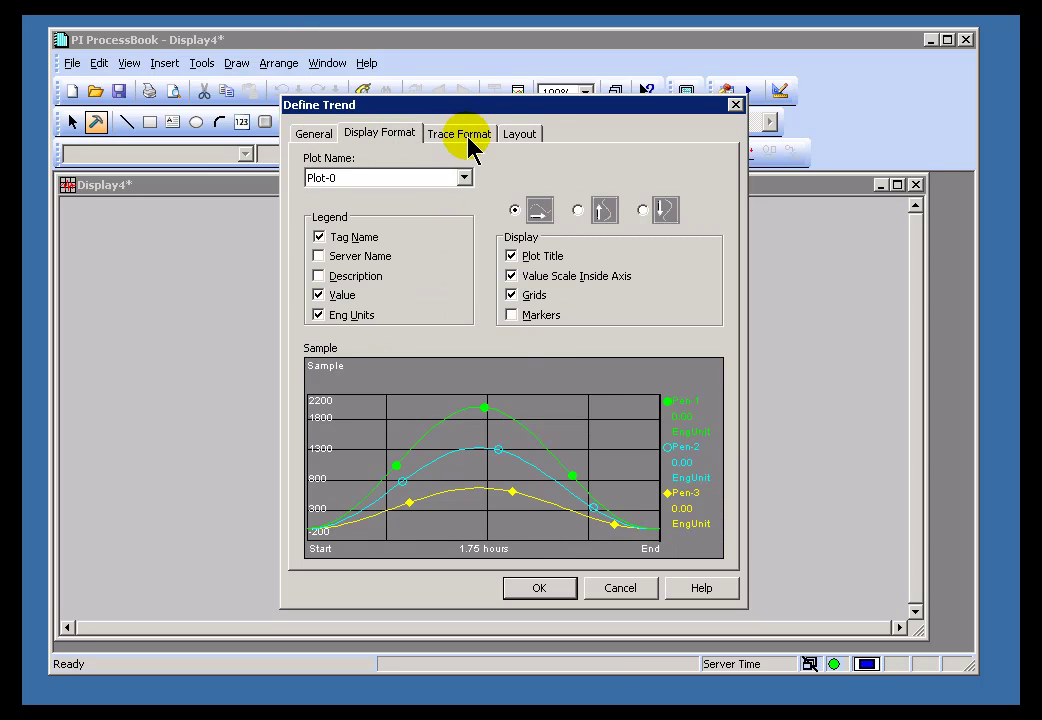
click(465, 138)
click(519, 137)
click(314, 137)
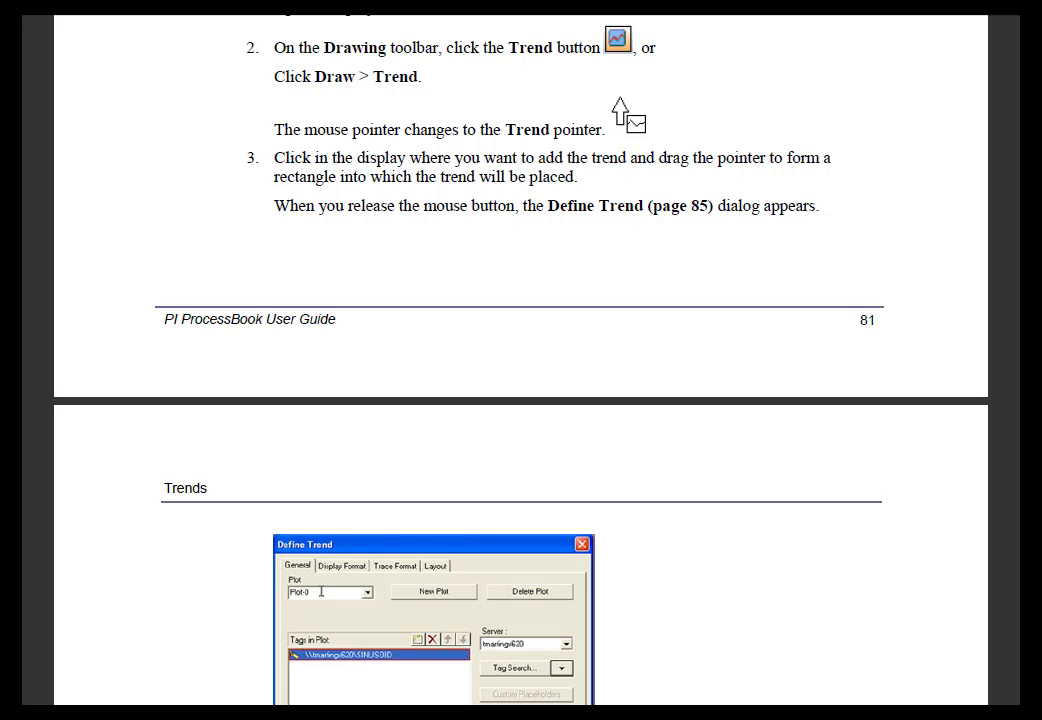
key(Page_Down)
key(Page_Down)
key(Page_Down)
key(Page_Down)
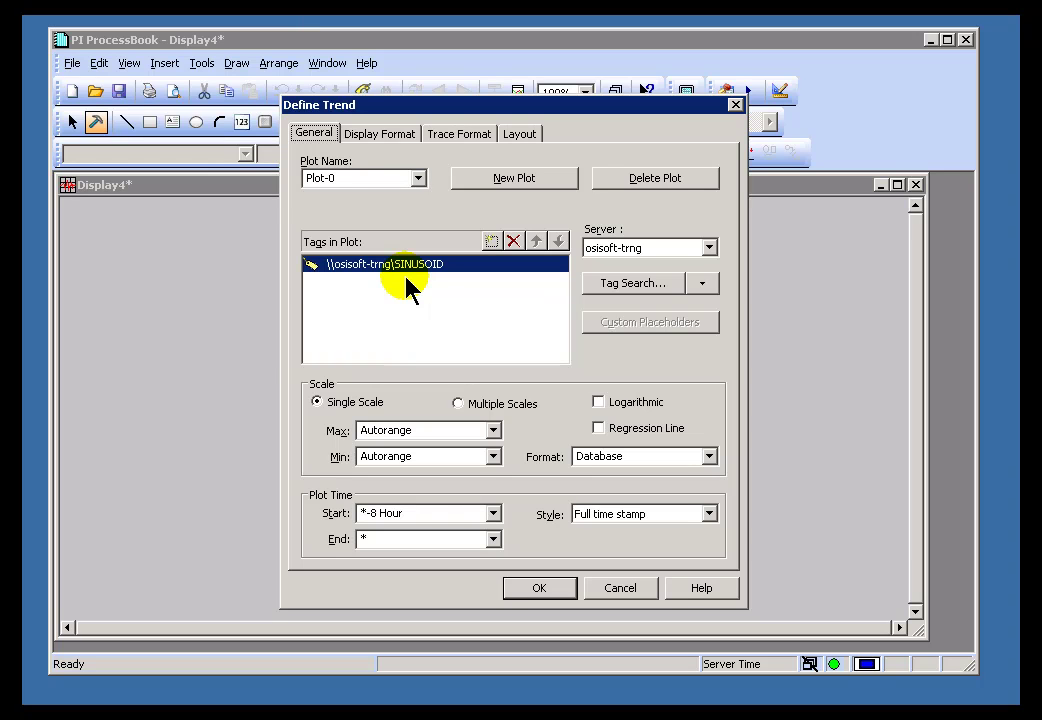
Step: Enter cdt158 as a second tag below SINUSOID in Tags in Plot
click(406, 279)
text(cdt158)
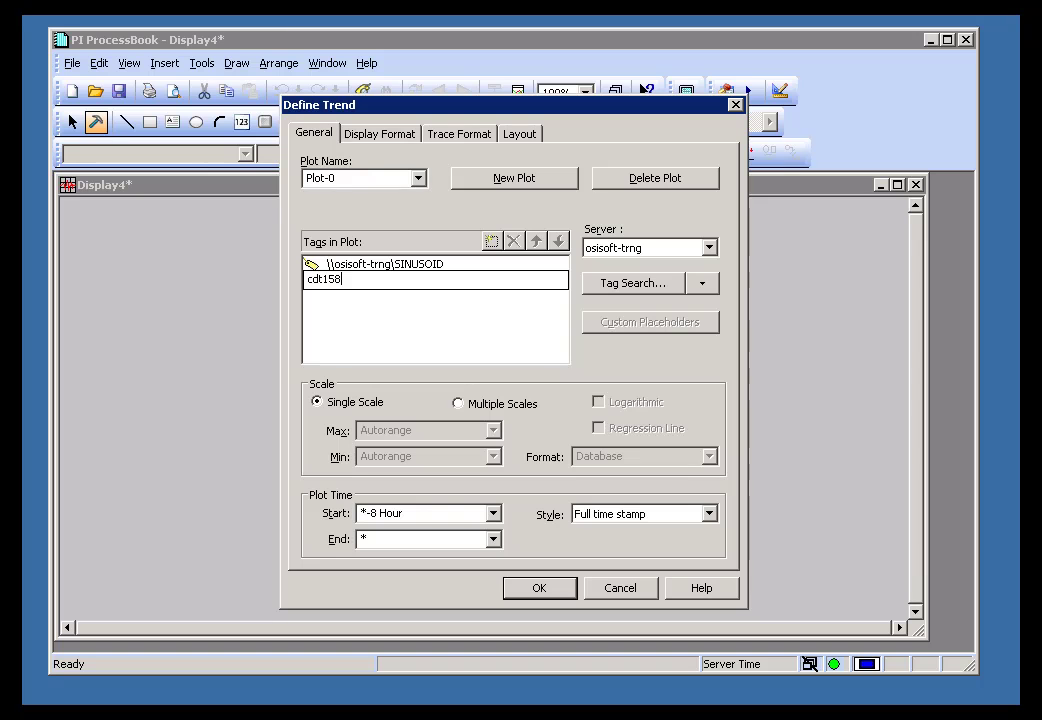
click(619, 284)
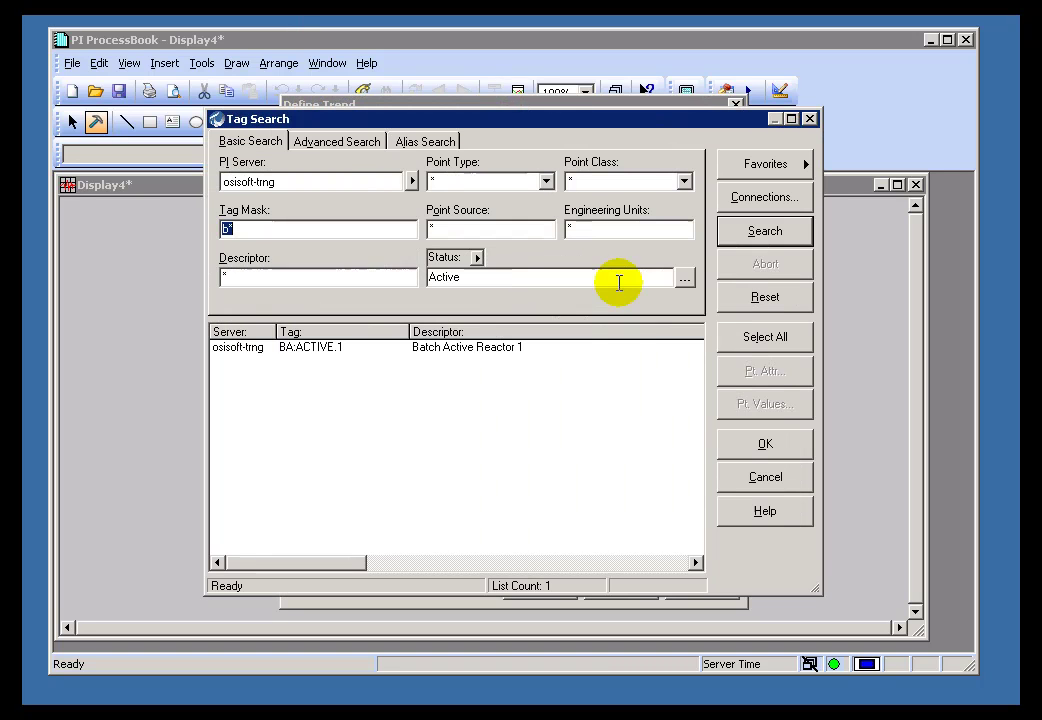
Step: Run a tag search with mask cd* after clearing criteria, and select CDEP158
text(cde)
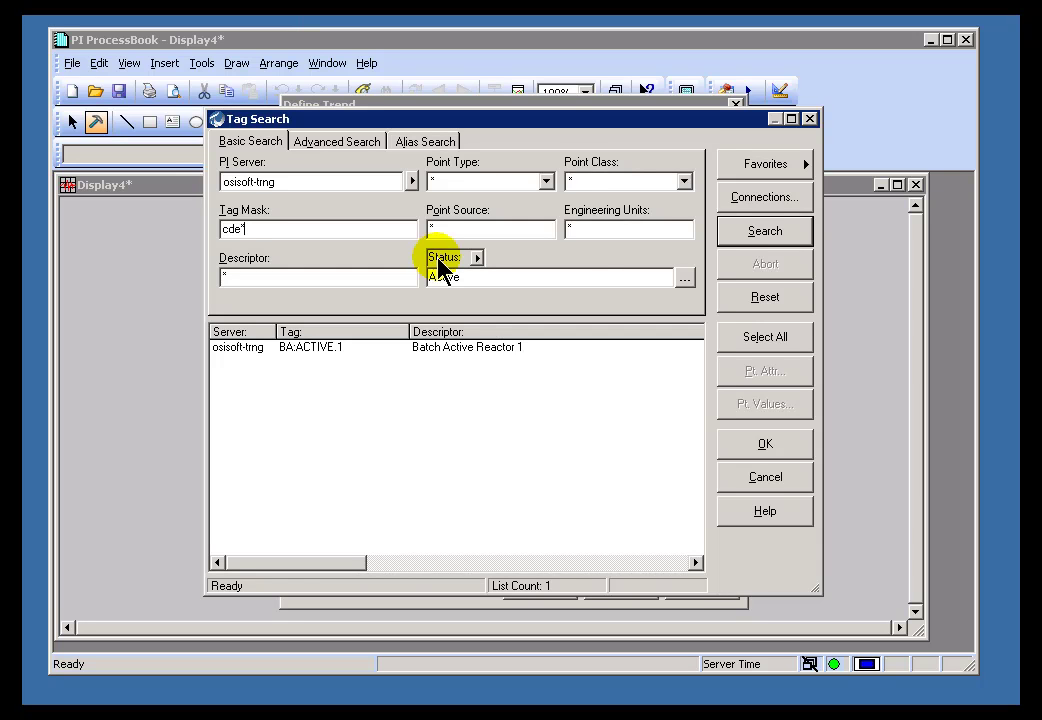
click(735, 231)
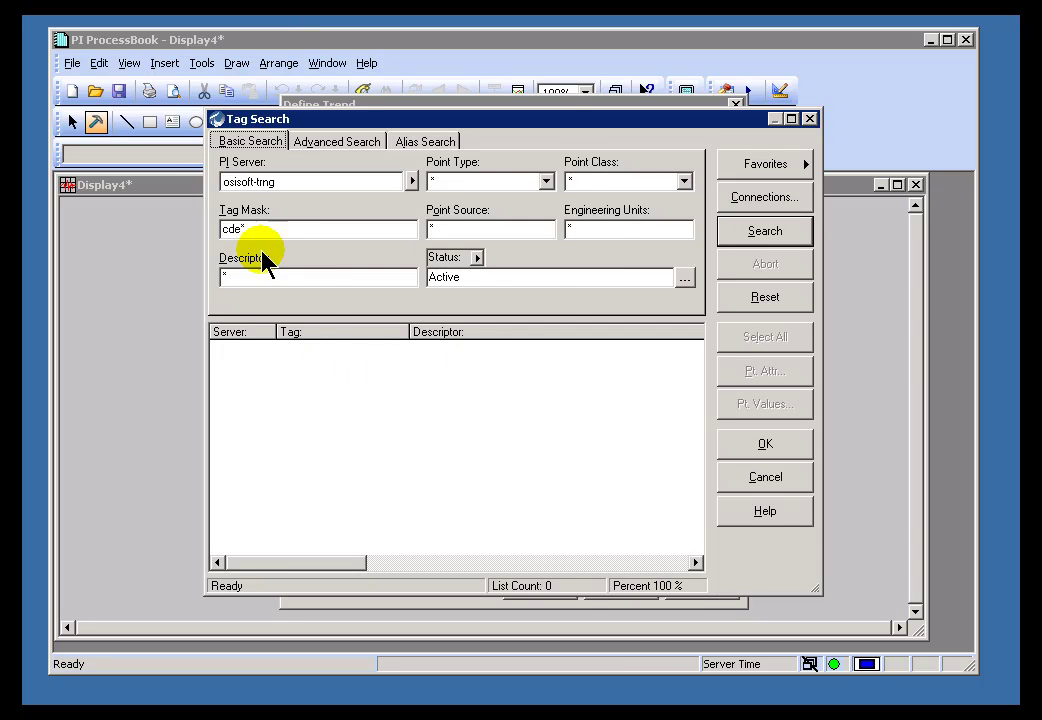
click(767, 300)
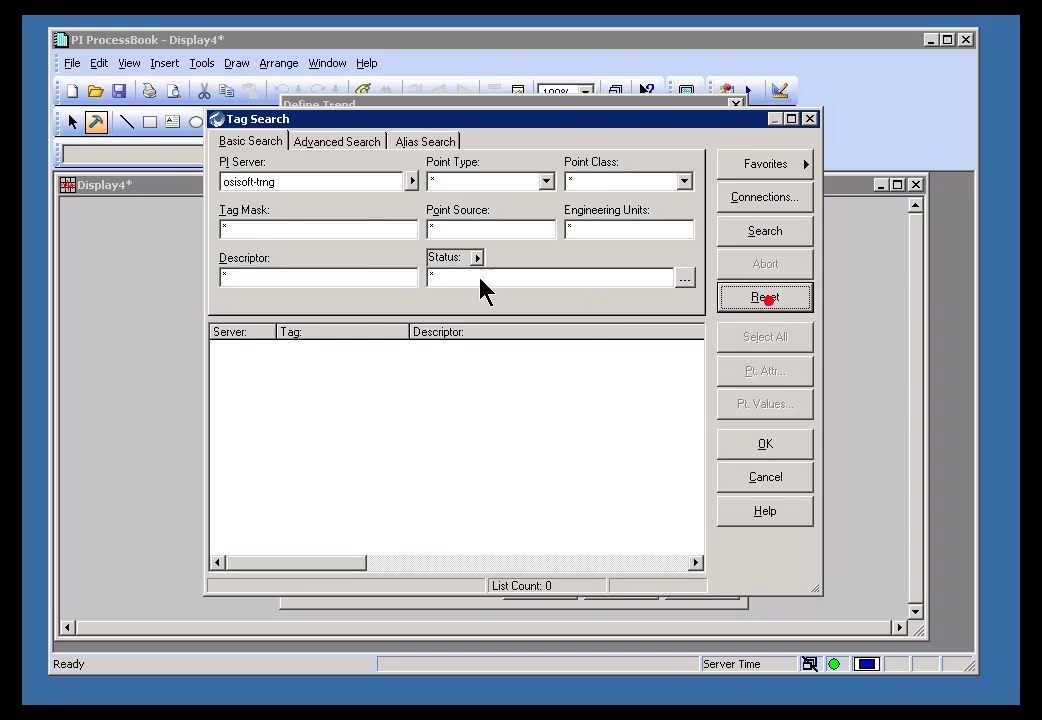
click(250, 232)
text(cde)
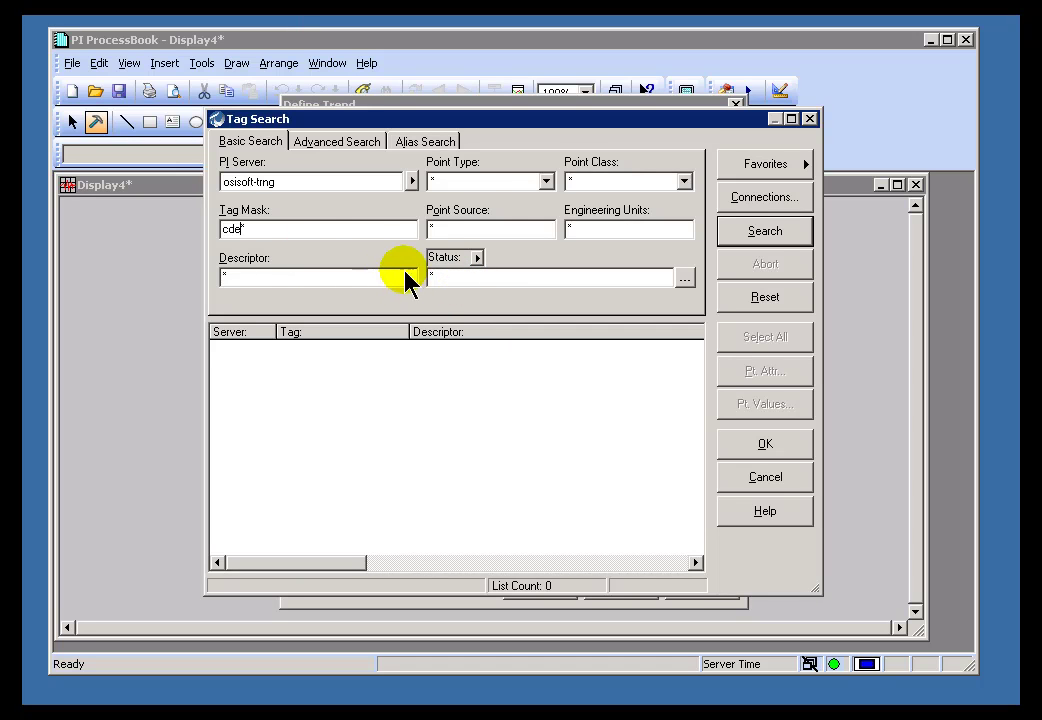
click(772, 231)
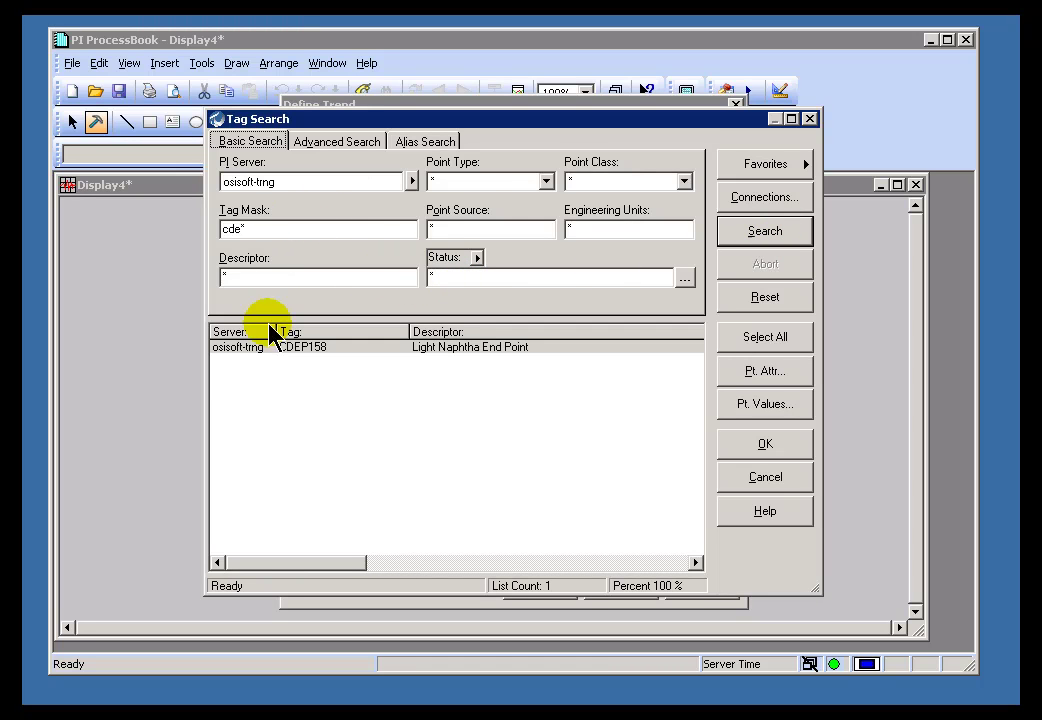
click(236, 358)
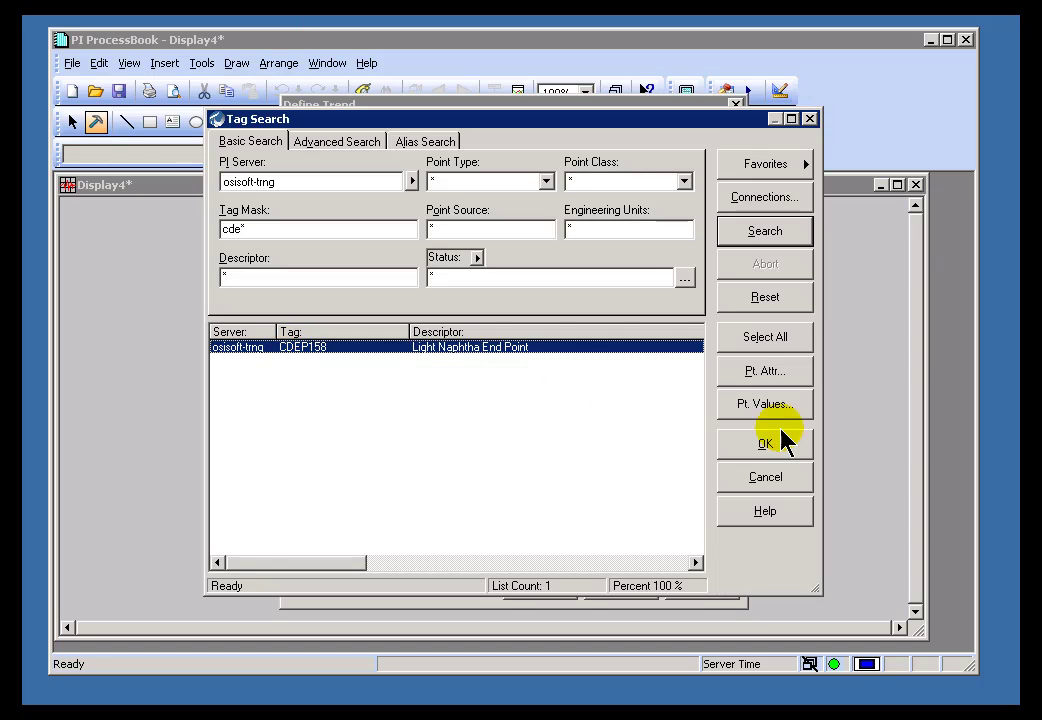
Step: Add CDEP158 to the Plot-0 tag list alongside SINUSOID and cdt158
click(752, 445)
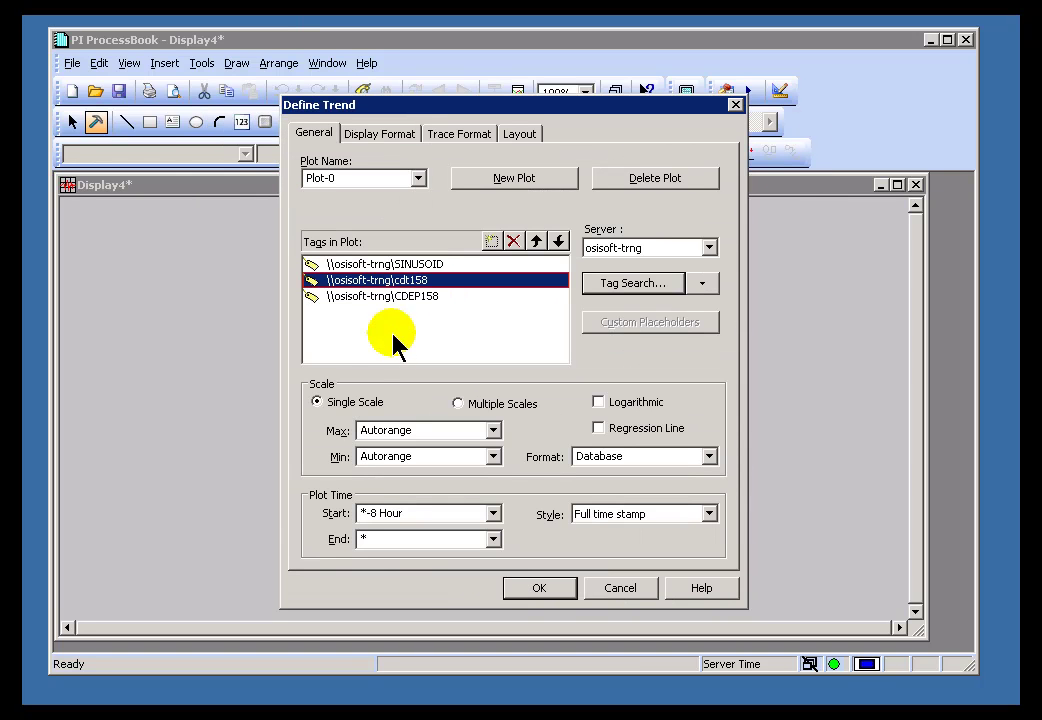
click(382, 265)
click(382, 281)
click(382, 297)
click(380, 265)
click(380, 281)
click(380, 297)
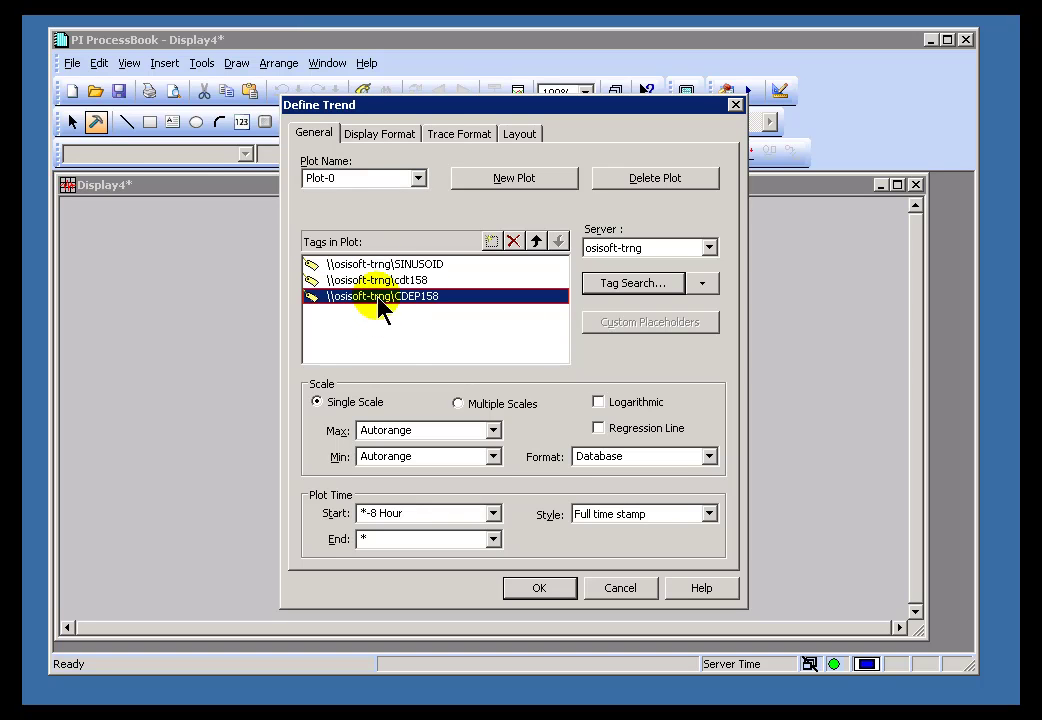
Step: Select Multiple Scales and keep the scale number format at Database after trying 0.00
click(457, 404)
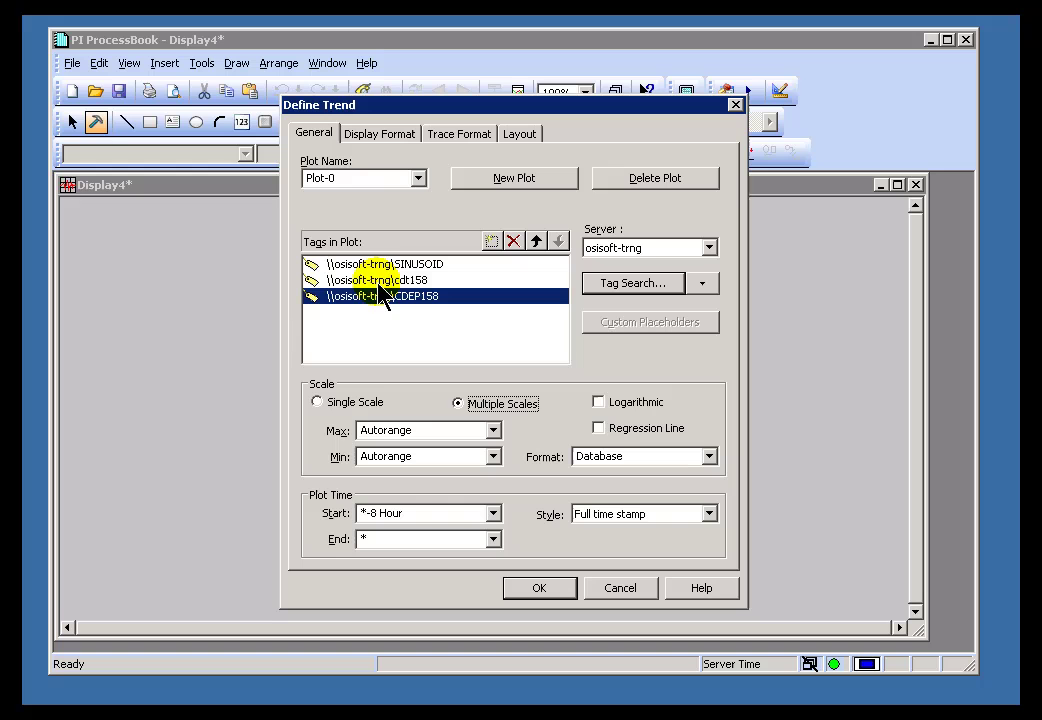
click(317, 401)
click(458, 404)
click(652, 458)
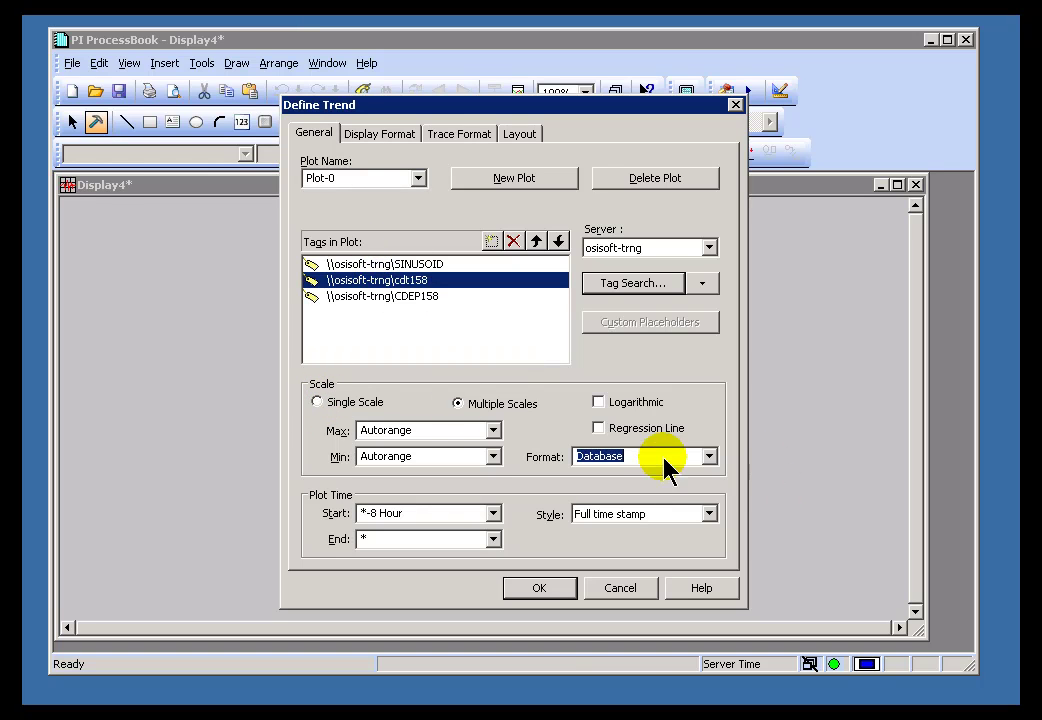
click(709, 457)
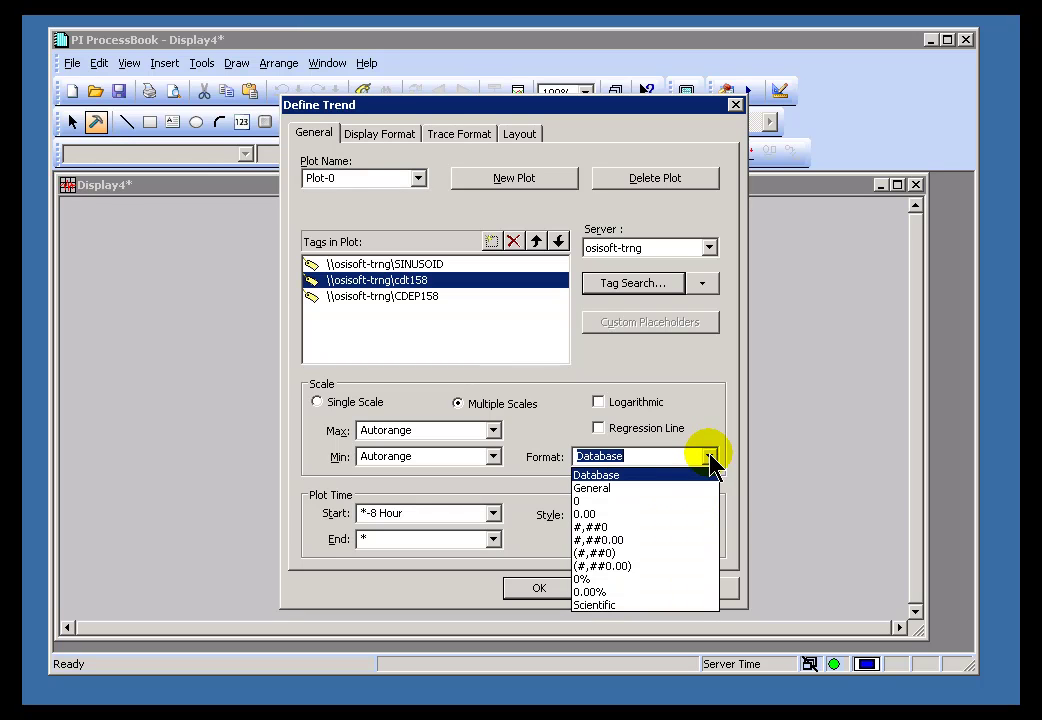
click(598, 514)
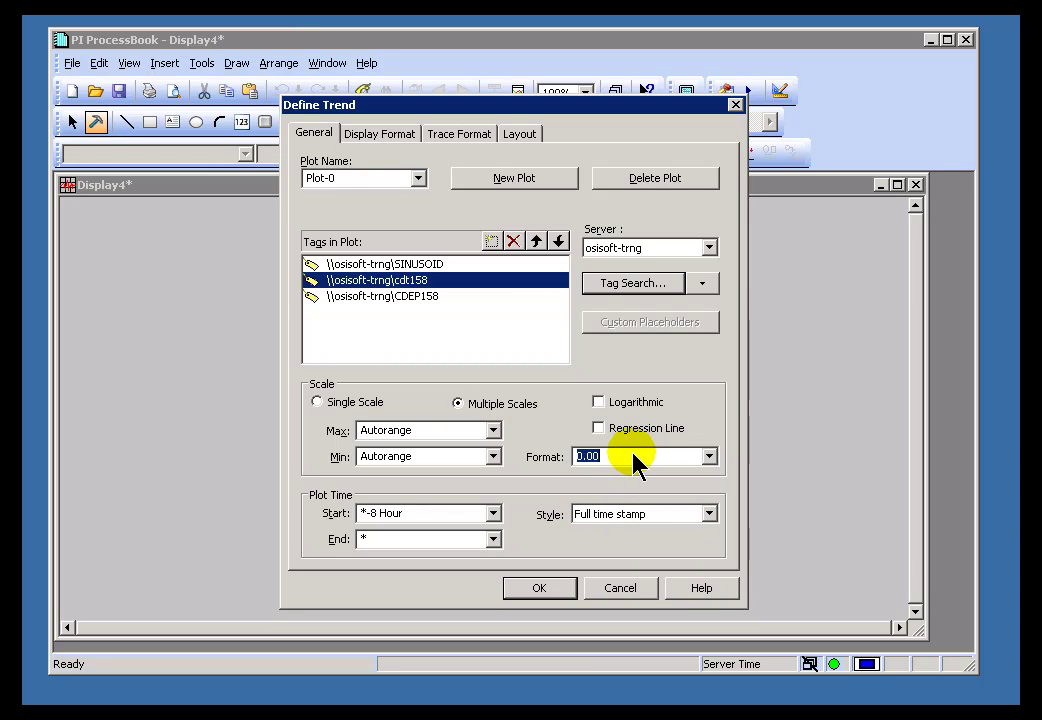
click(711, 457)
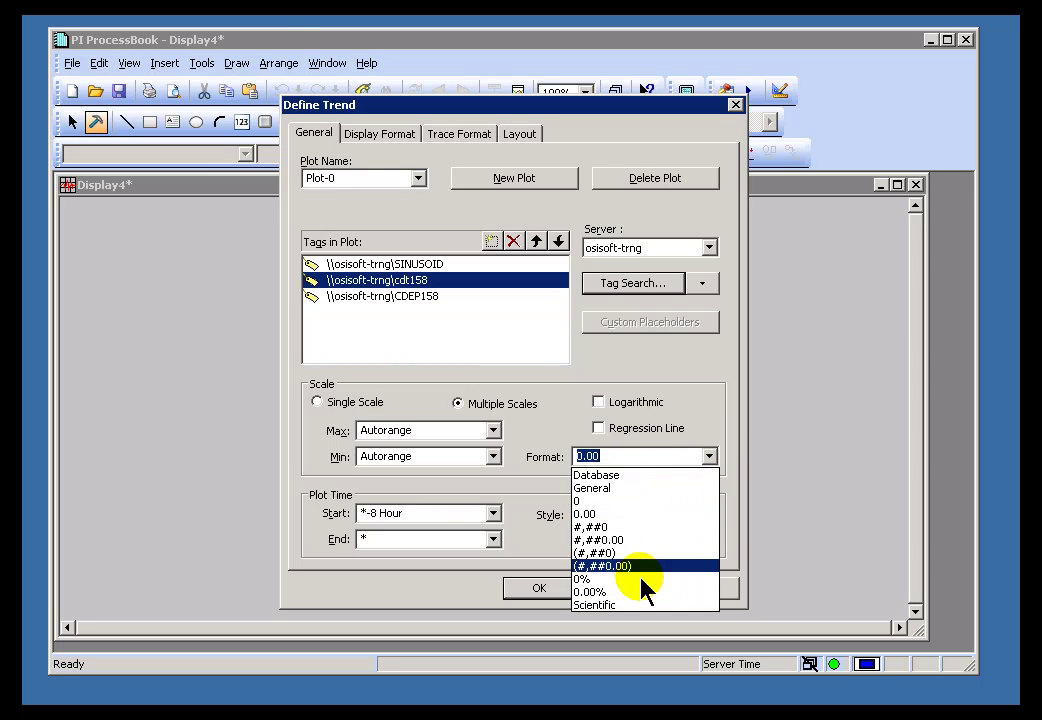
click(617, 475)
Step: Keep the trend's time range at *-8 Hour to now
click(493, 513)
click(455, 510)
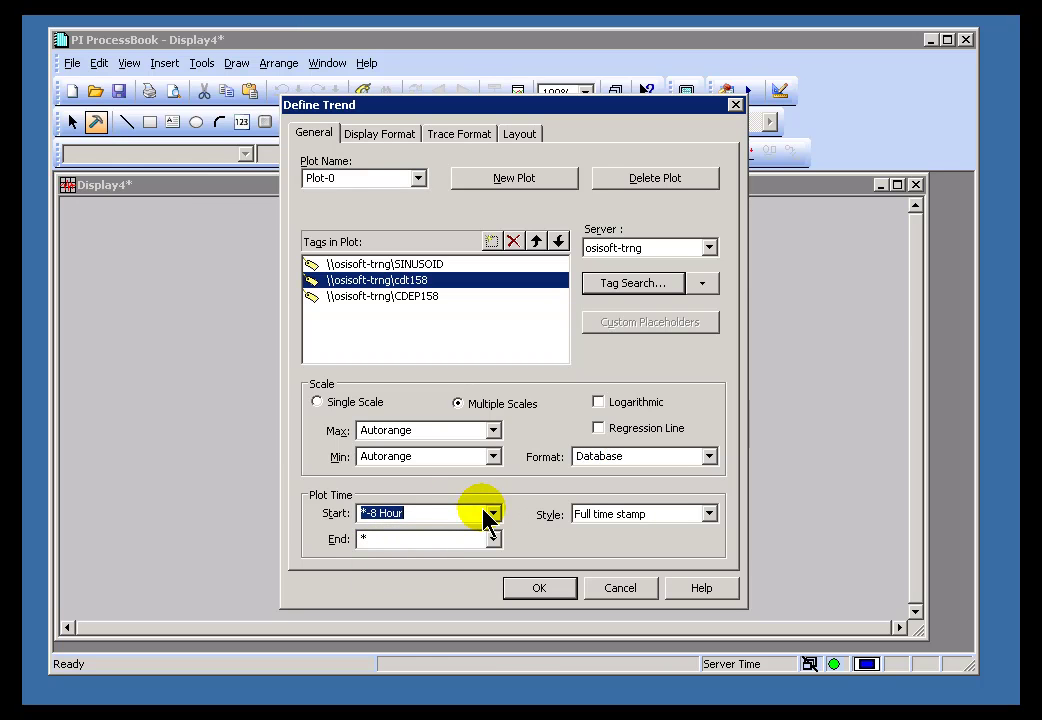
text(Y+7h)
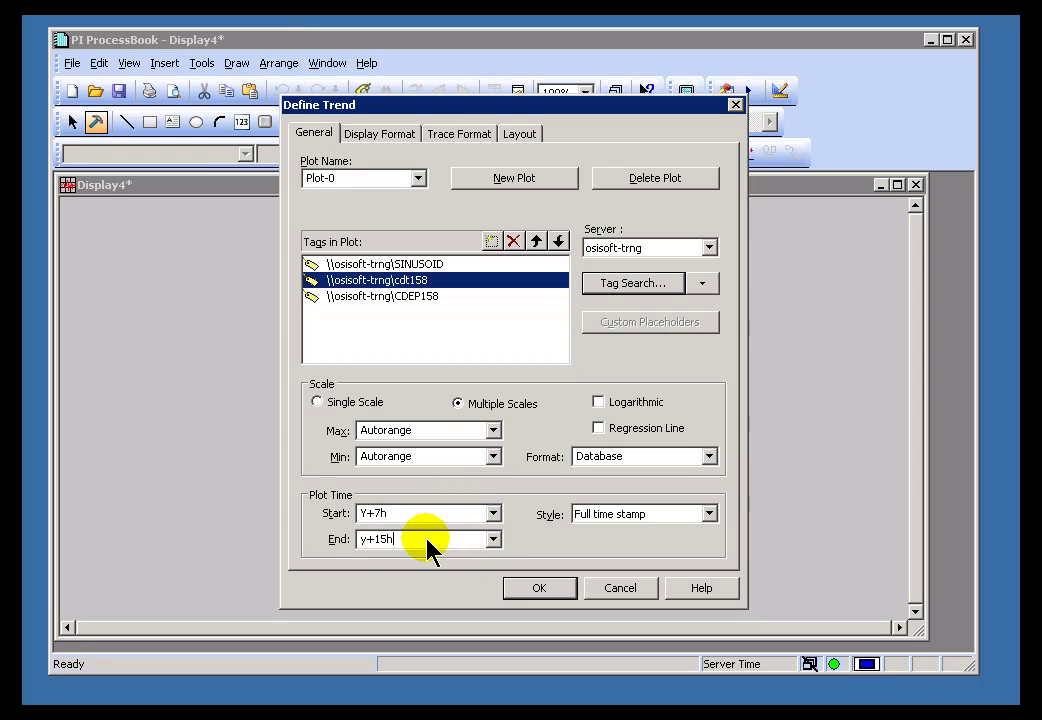
click(493, 513)
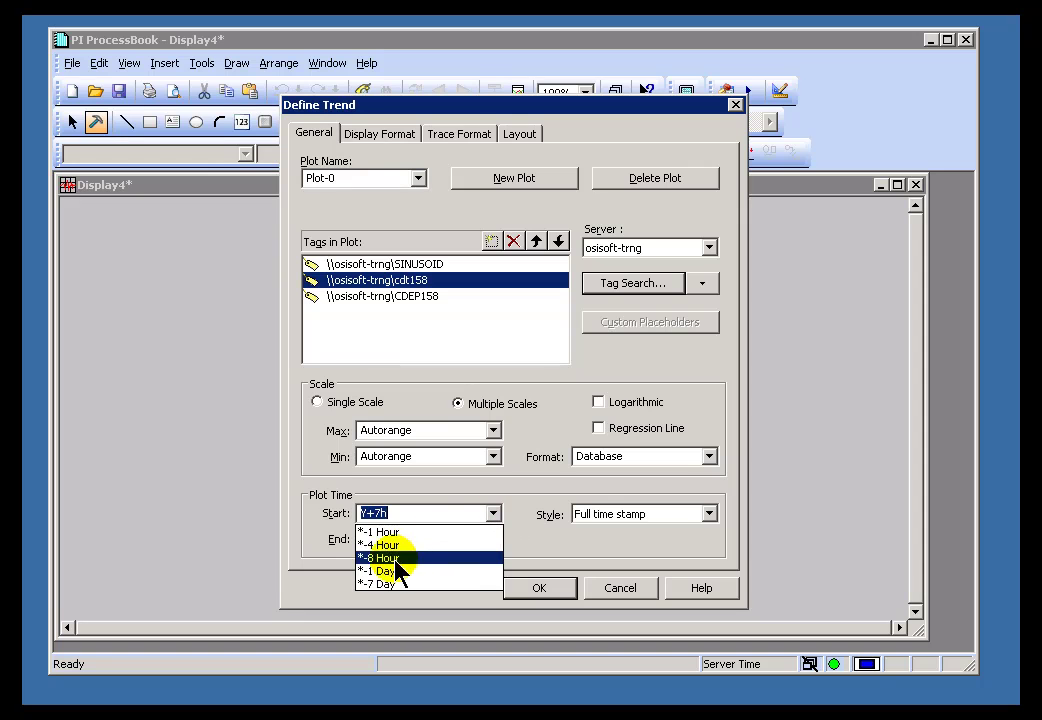
click(388, 557)
click(494, 539)
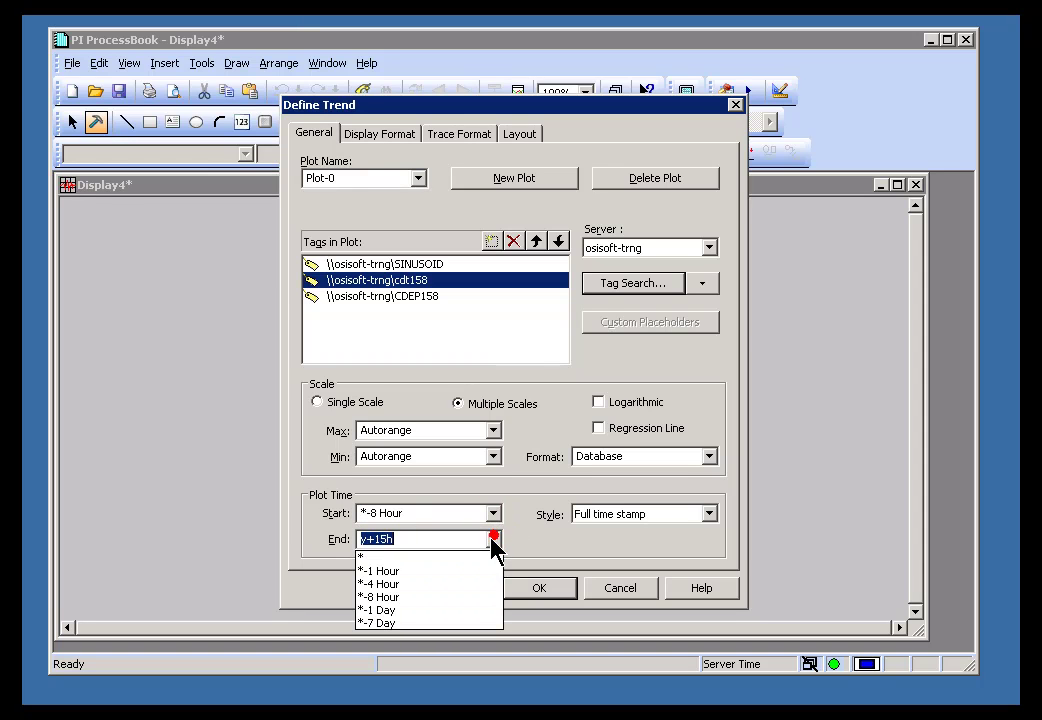
click(398, 557)
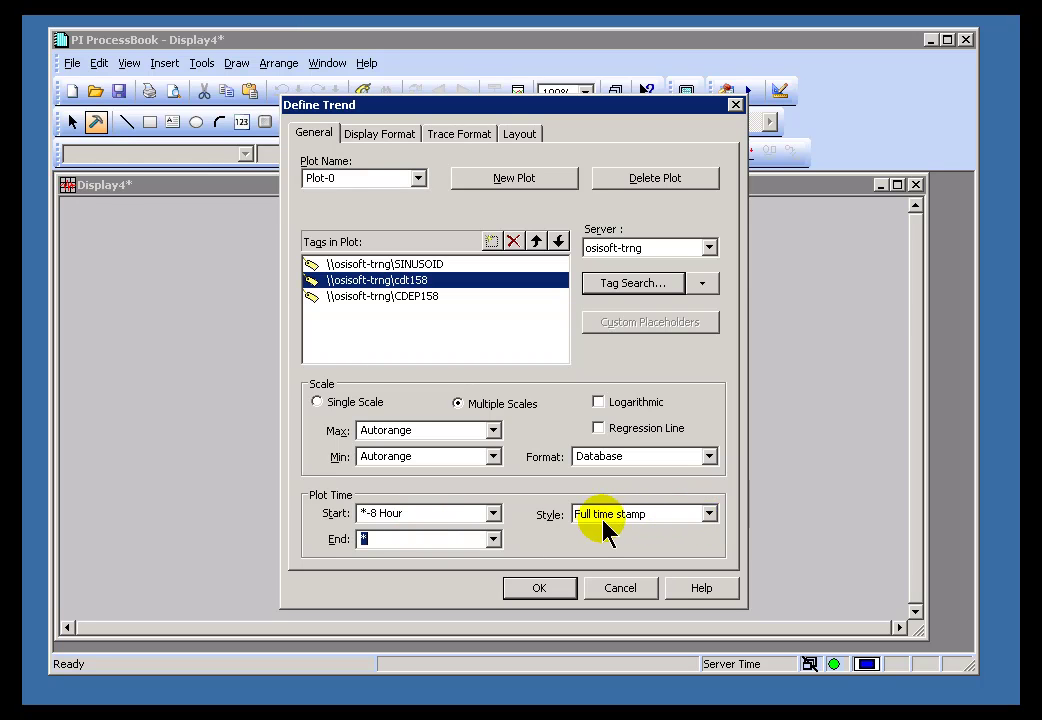
Step: Switch the trend's timestamp style to Partial time stamp
click(709, 515)
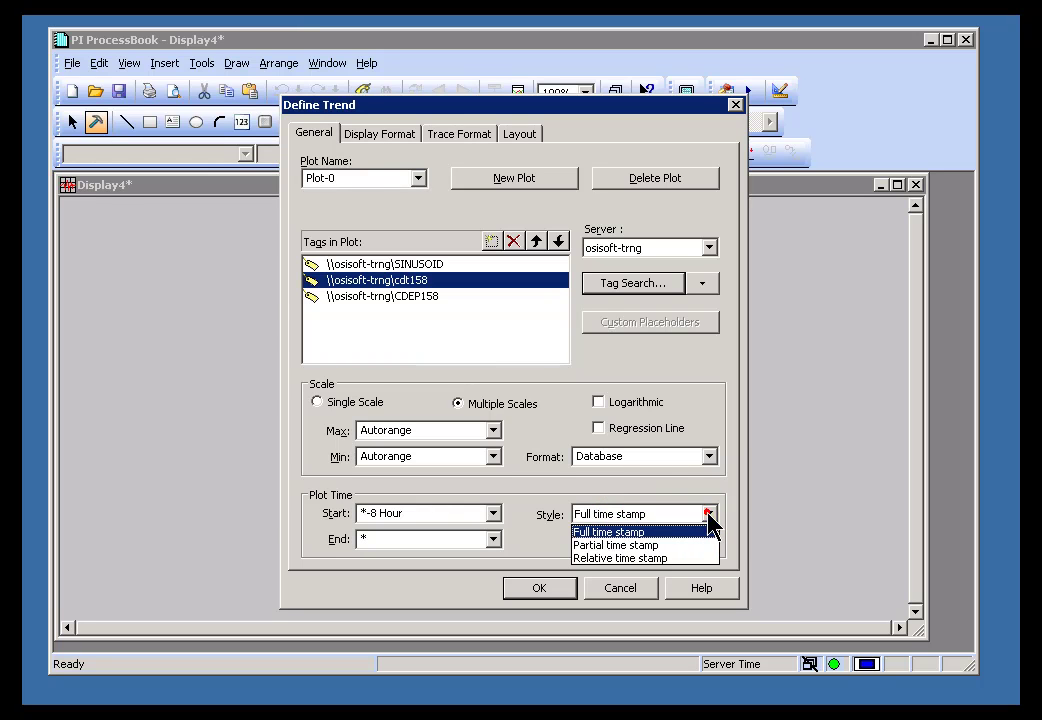
click(612, 546)
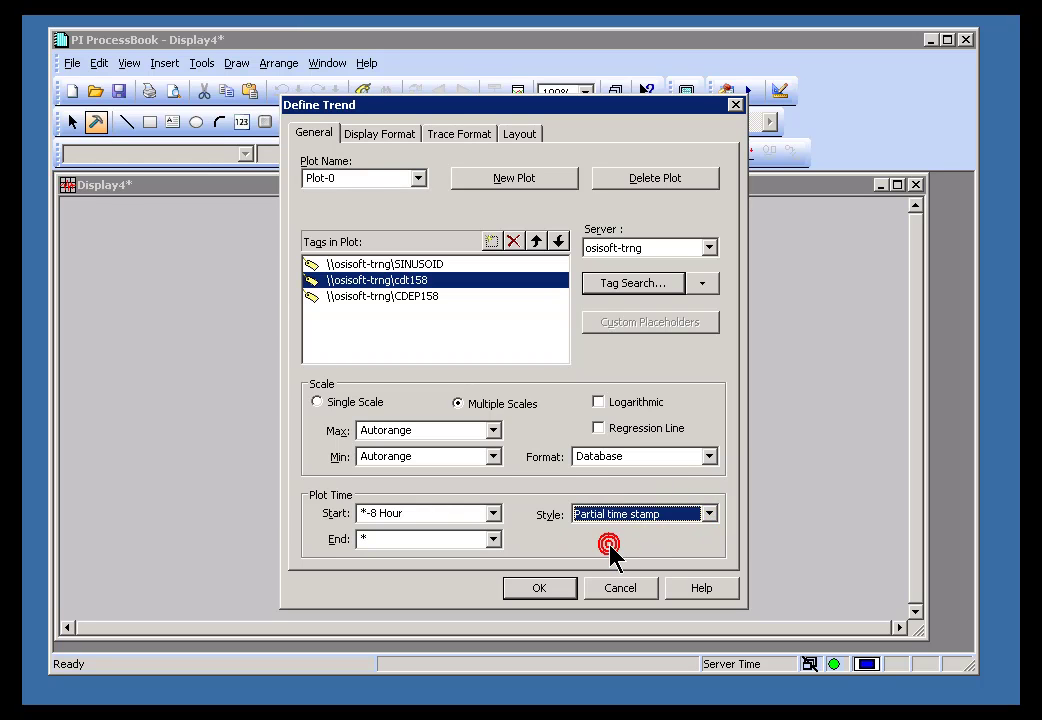
click(708, 513)
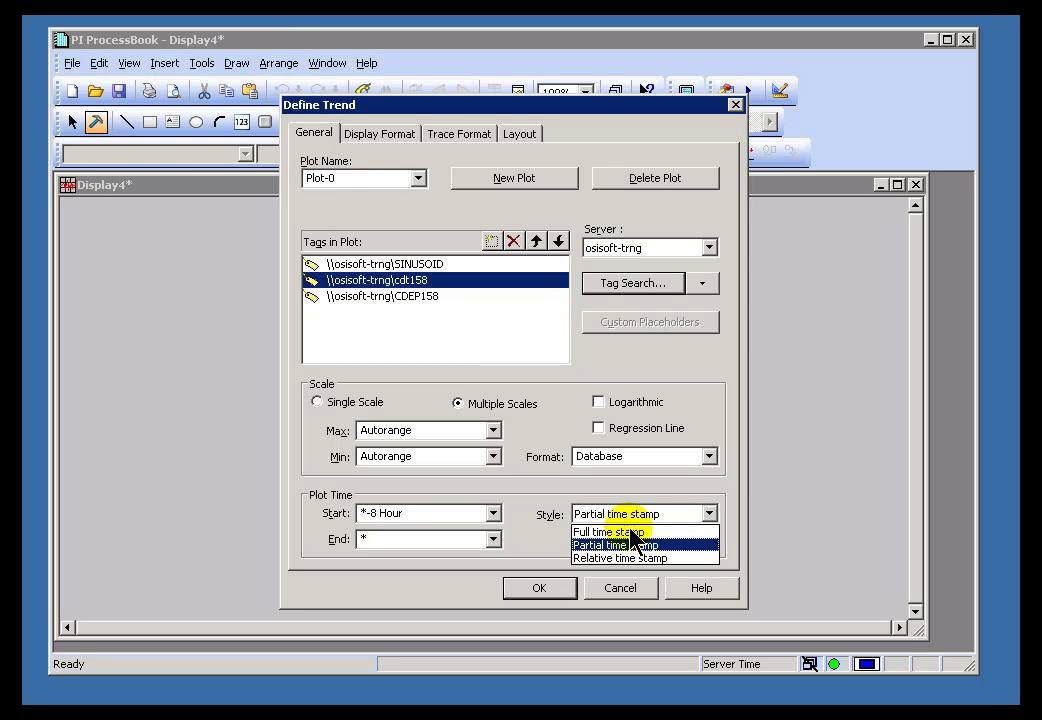
click(673, 490)
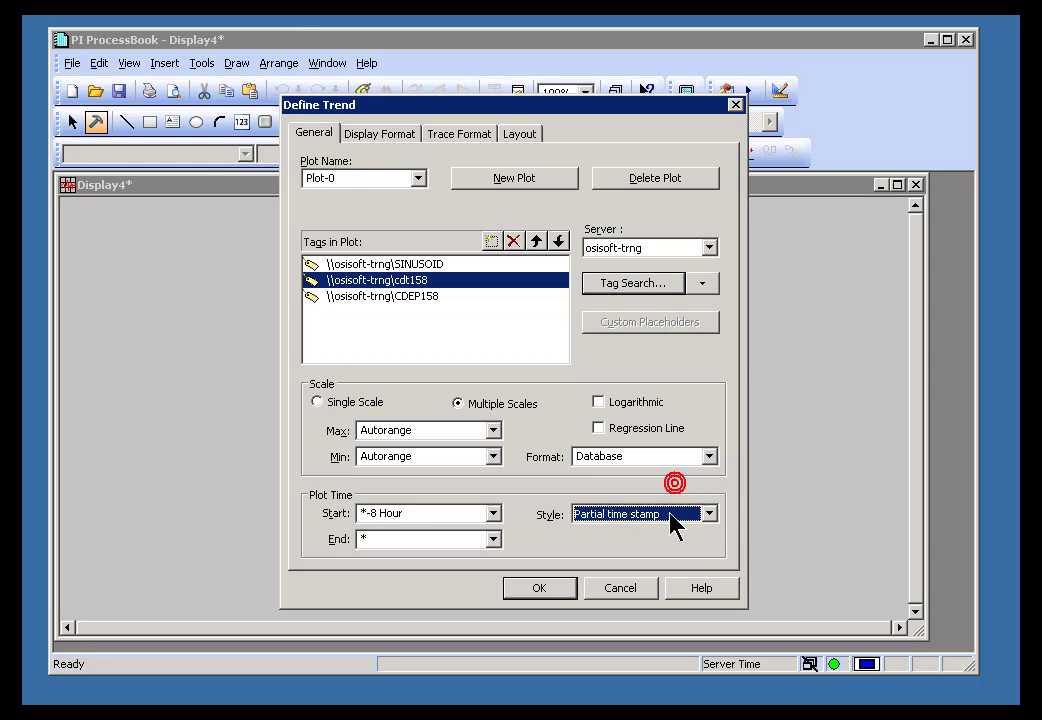
Step: Turn off the trend's grid lines on Display Format, keeping the tag name legend
click(378, 134)
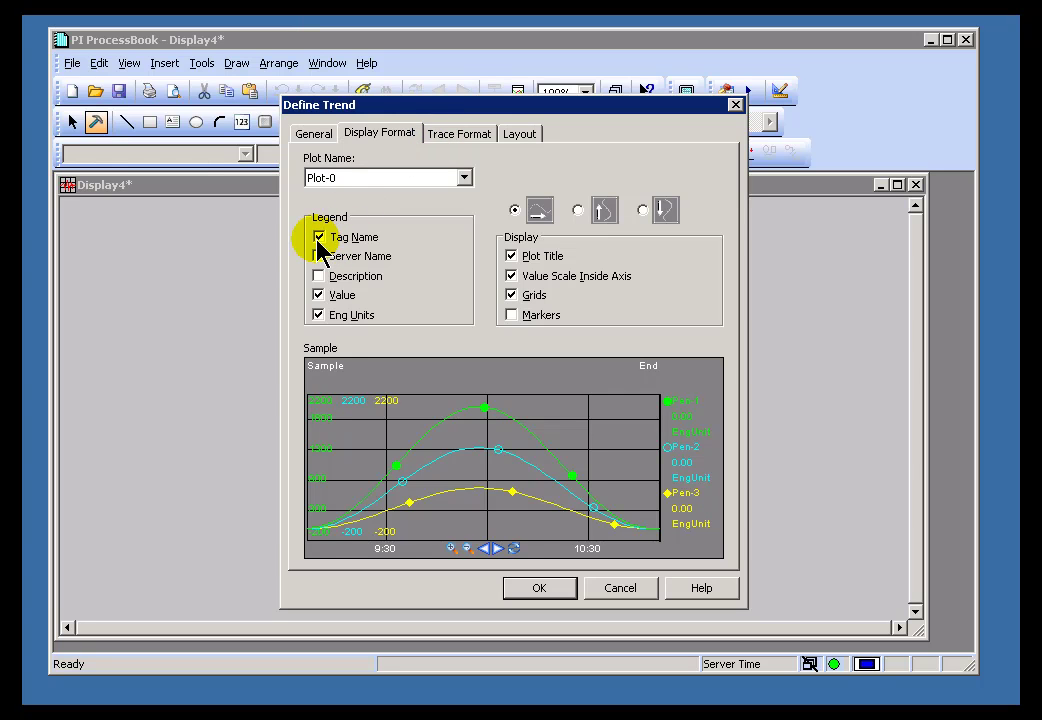
click(511, 295)
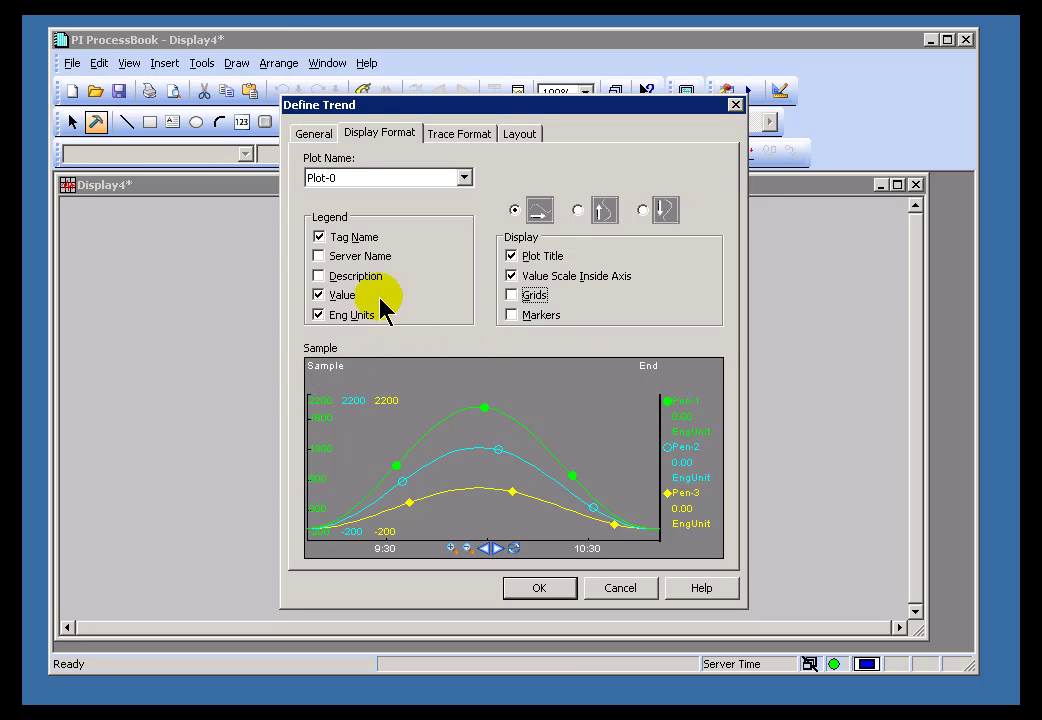
click(318, 236)
click(318, 236)
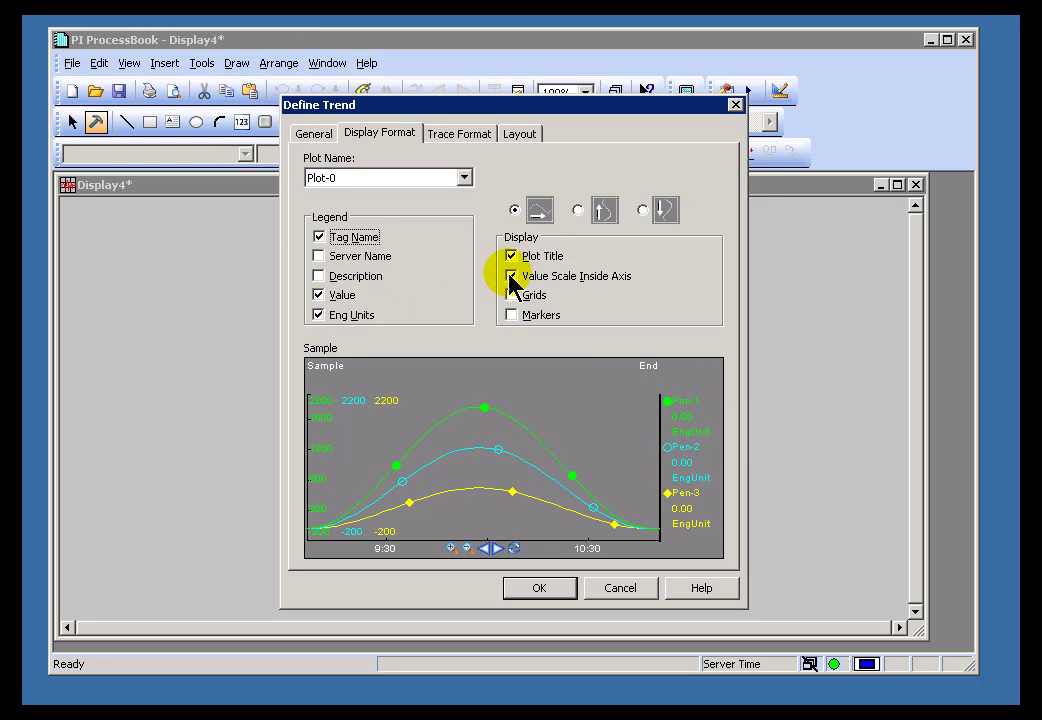
Step: Keep the trend horizontal with its plot title shown after trying vertical orientations
click(578, 211)
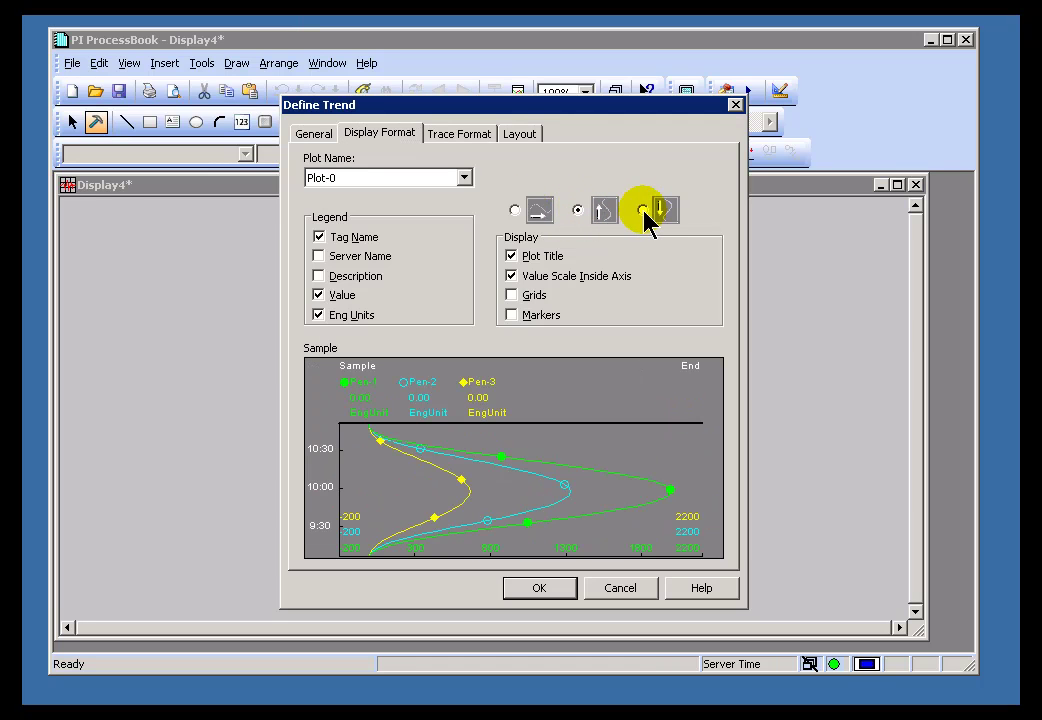
click(643, 211)
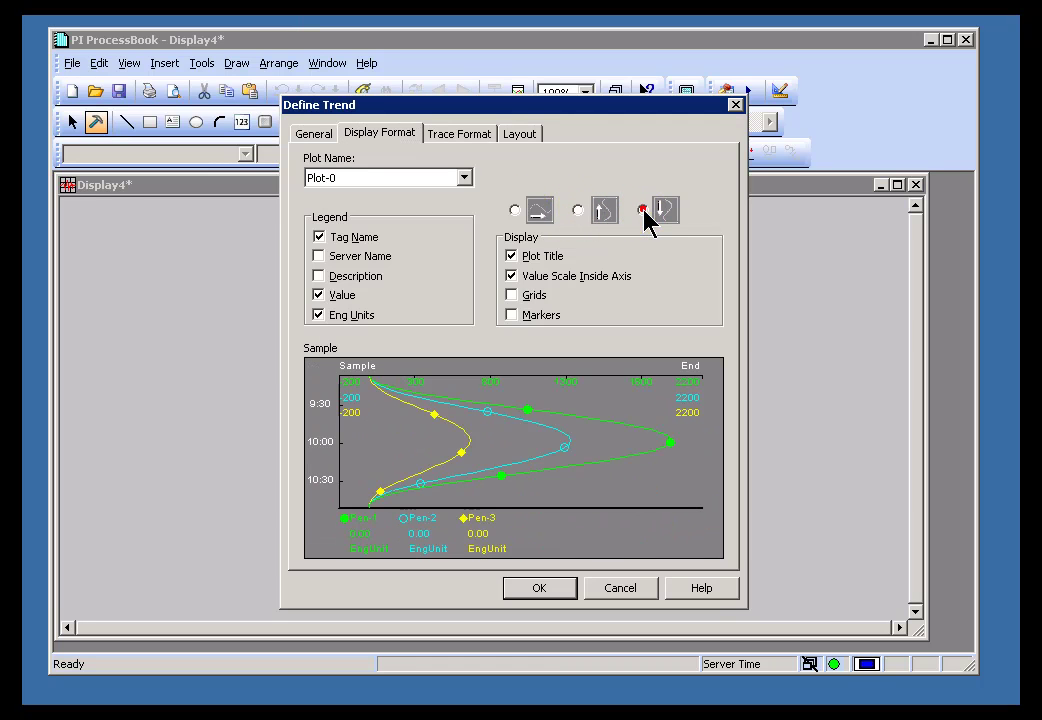
click(578, 211)
click(516, 211)
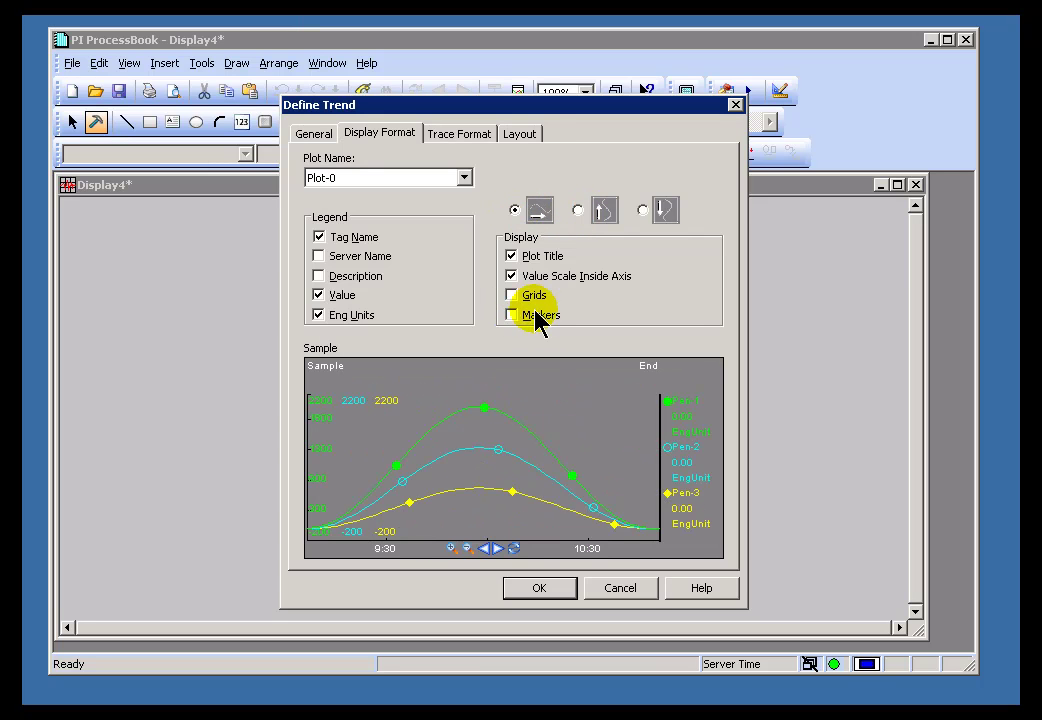
click(511, 257)
click(512, 257)
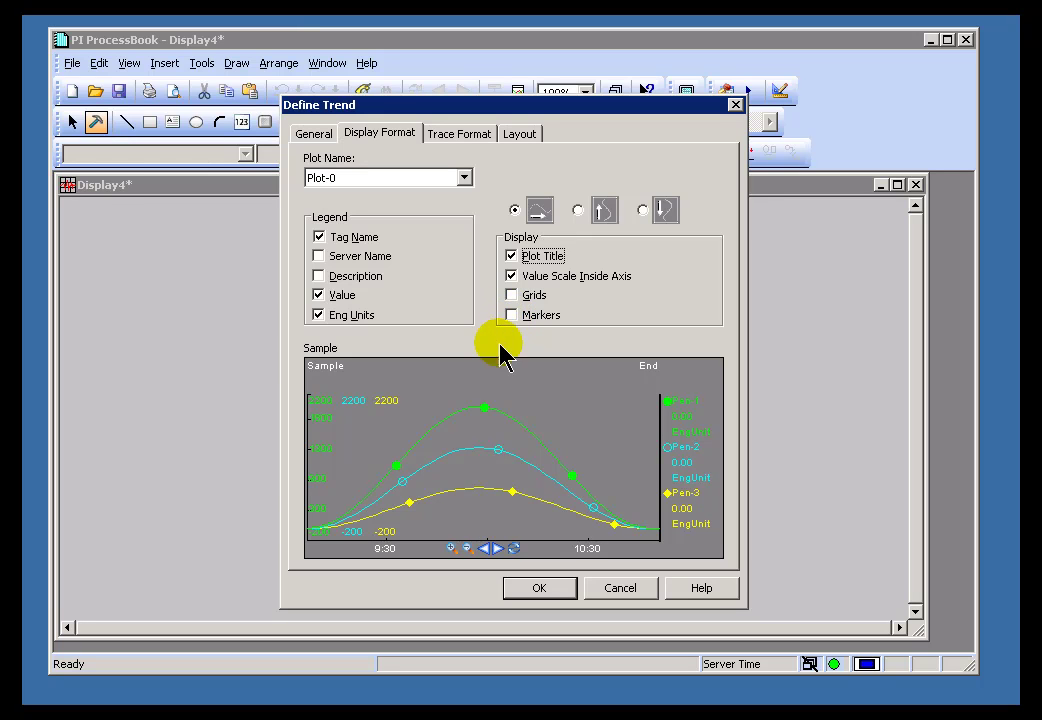
Step: Switch on markers for all three pen lines of the Plot-0 trend
click(511, 317)
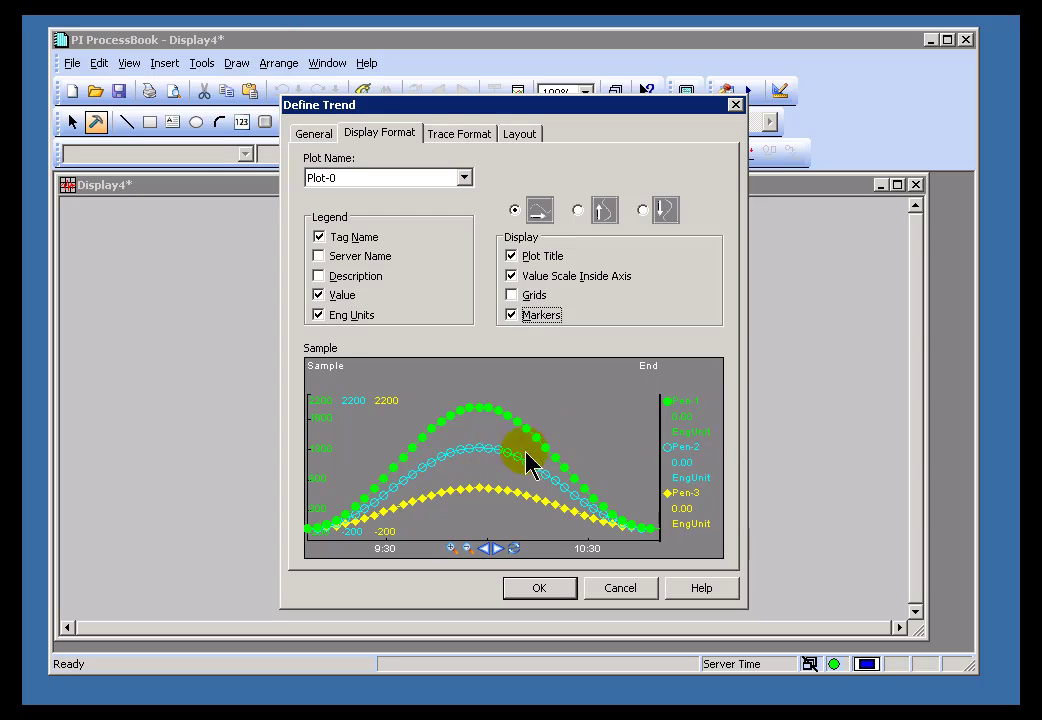
click(511, 316)
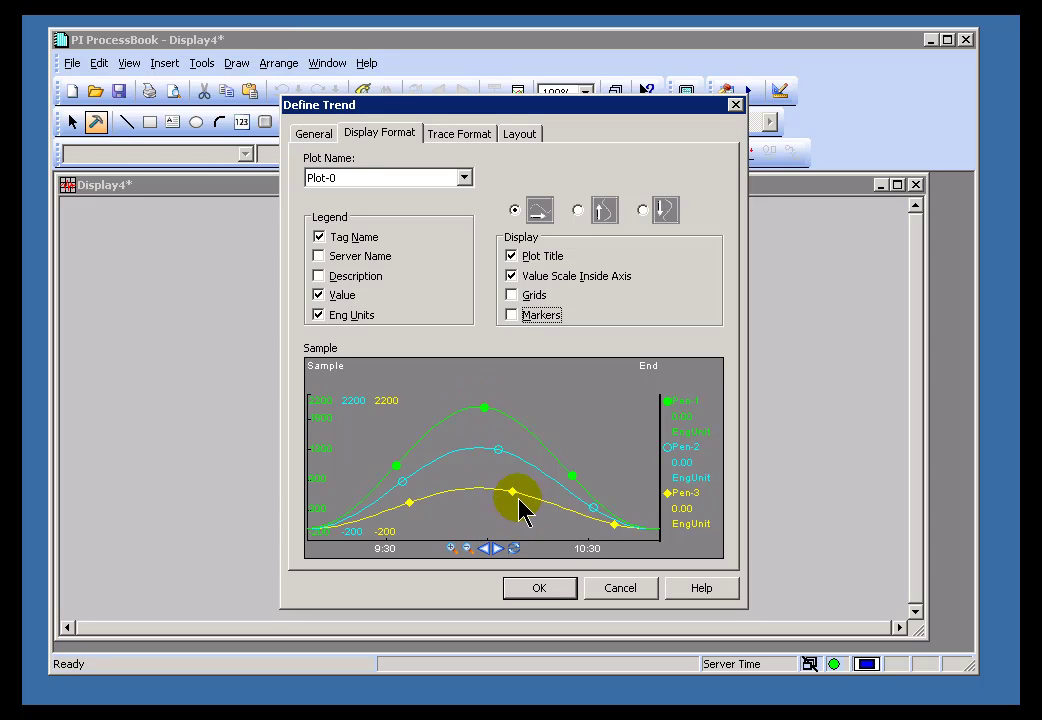
click(512, 315)
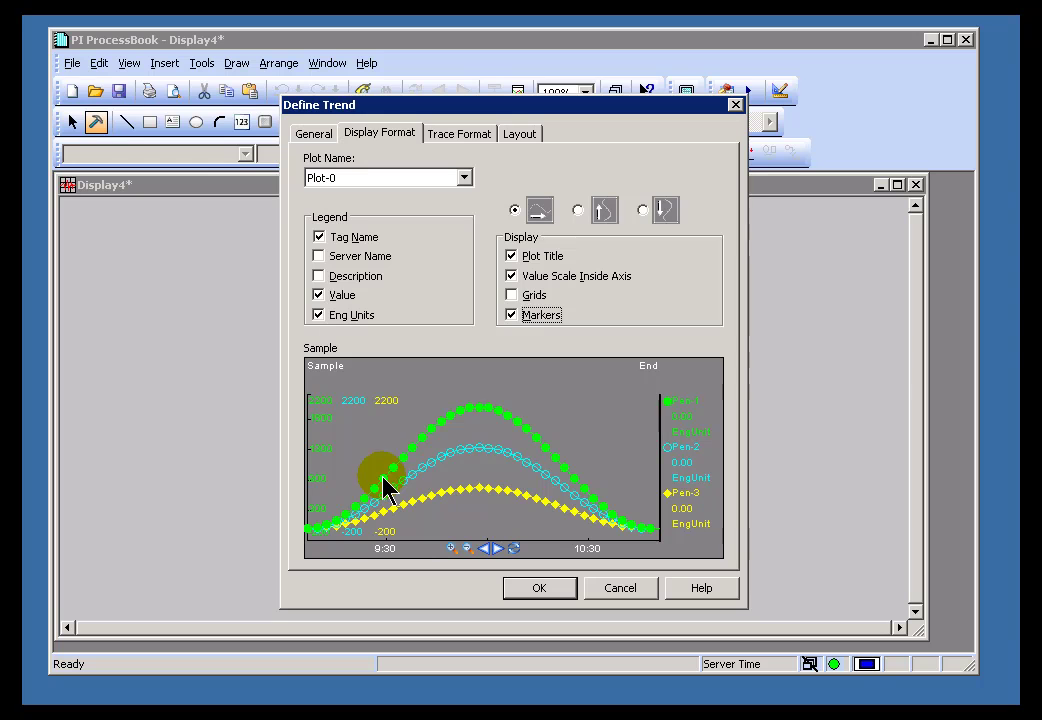
click(511, 315)
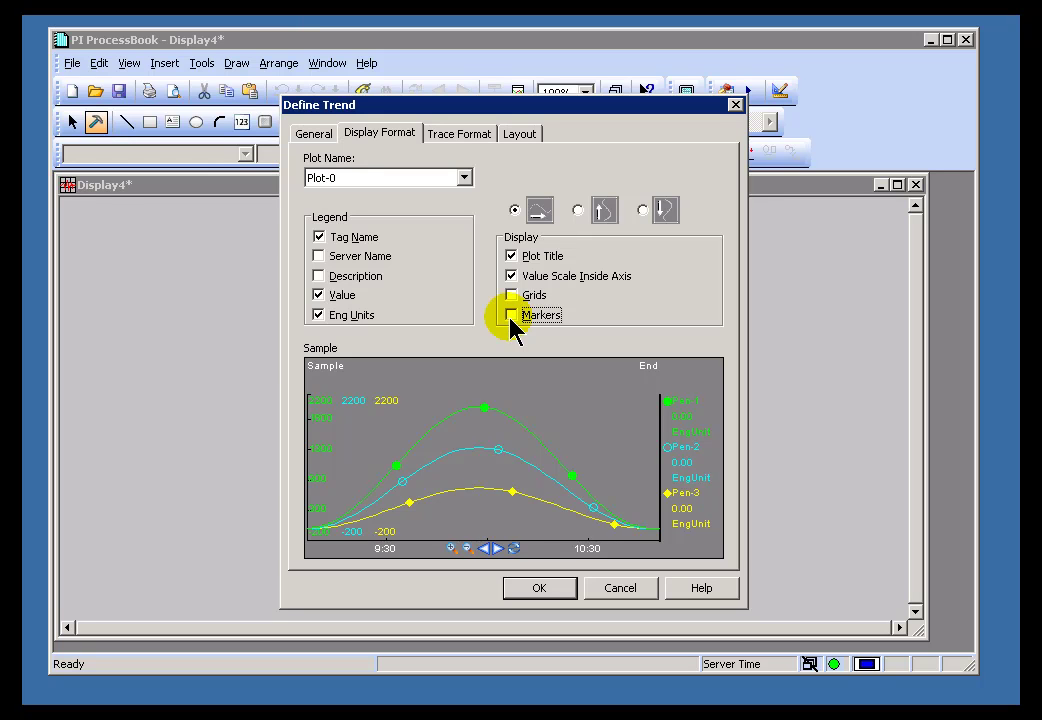
click(511, 317)
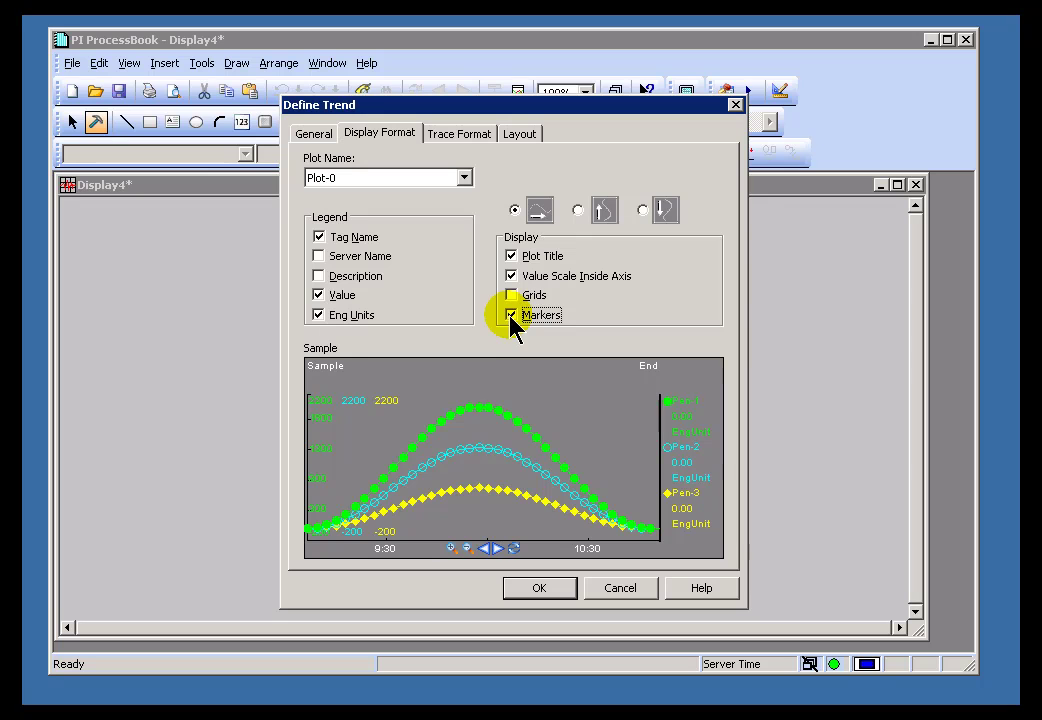
Step: In Trace Format, colour Pen 1 dark red, Pen 2 navy and Pen 3 dark green
click(460, 140)
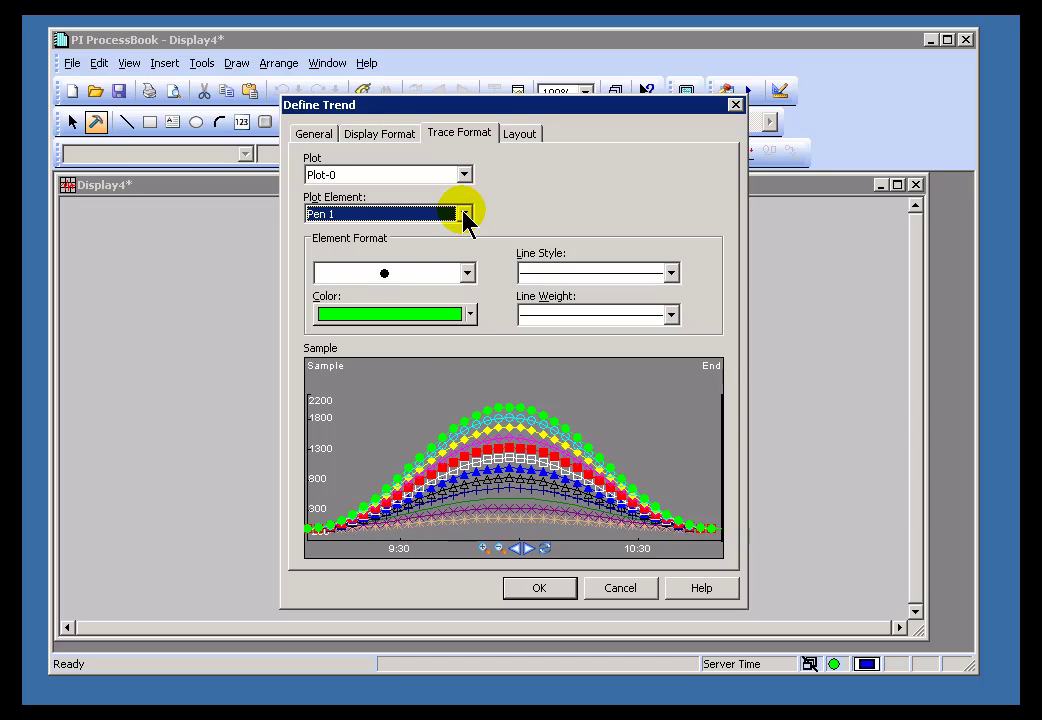
click(470, 315)
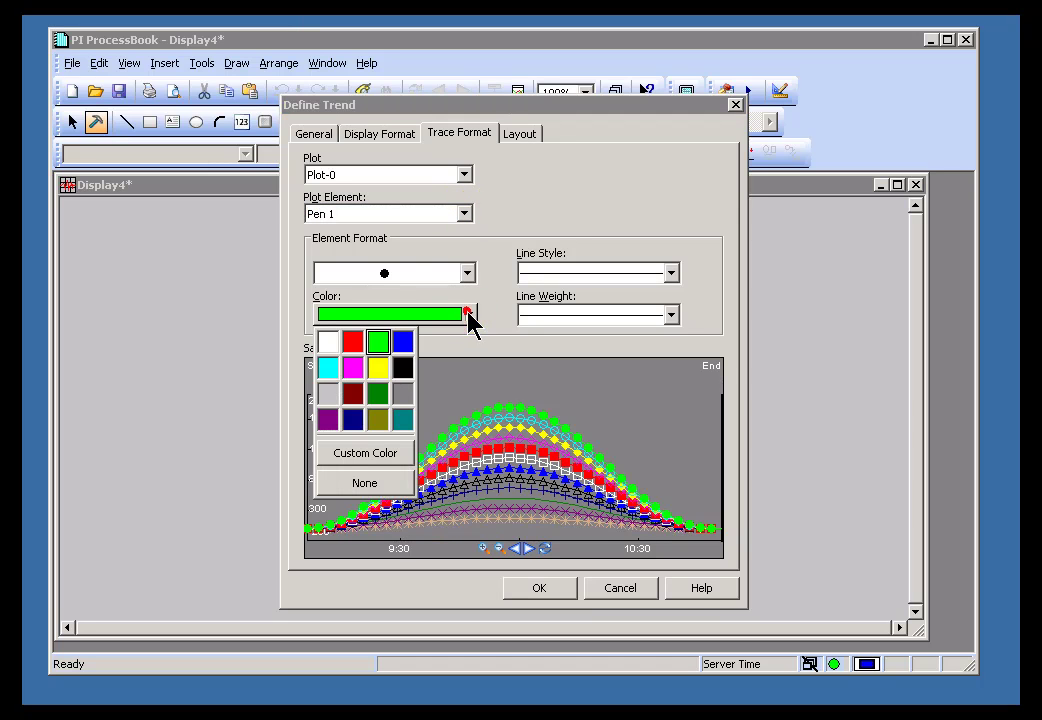
click(354, 395)
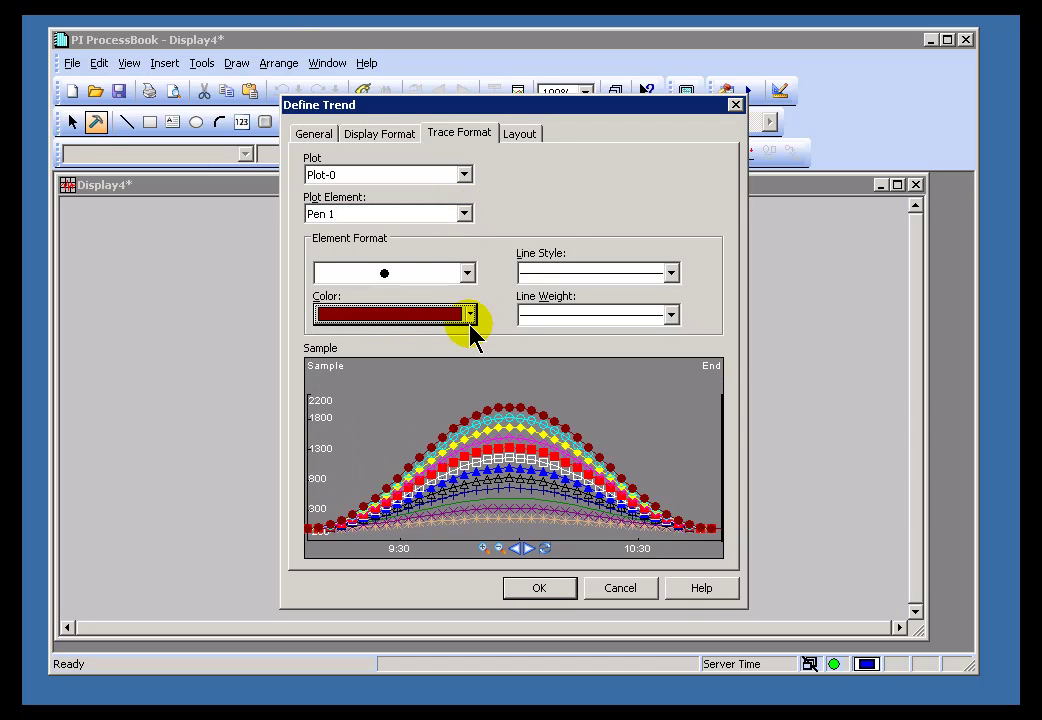
click(463, 213)
click(345, 238)
click(470, 314)
click(353, 419)
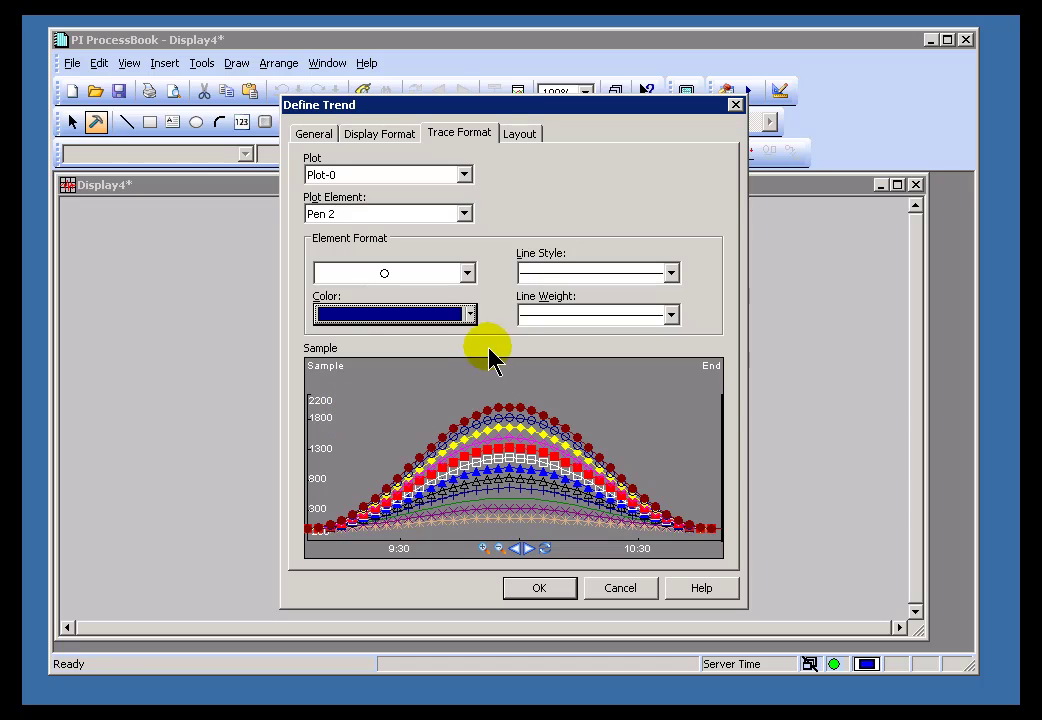
click(463, 213)
click(350, 262)
click(466, 314)
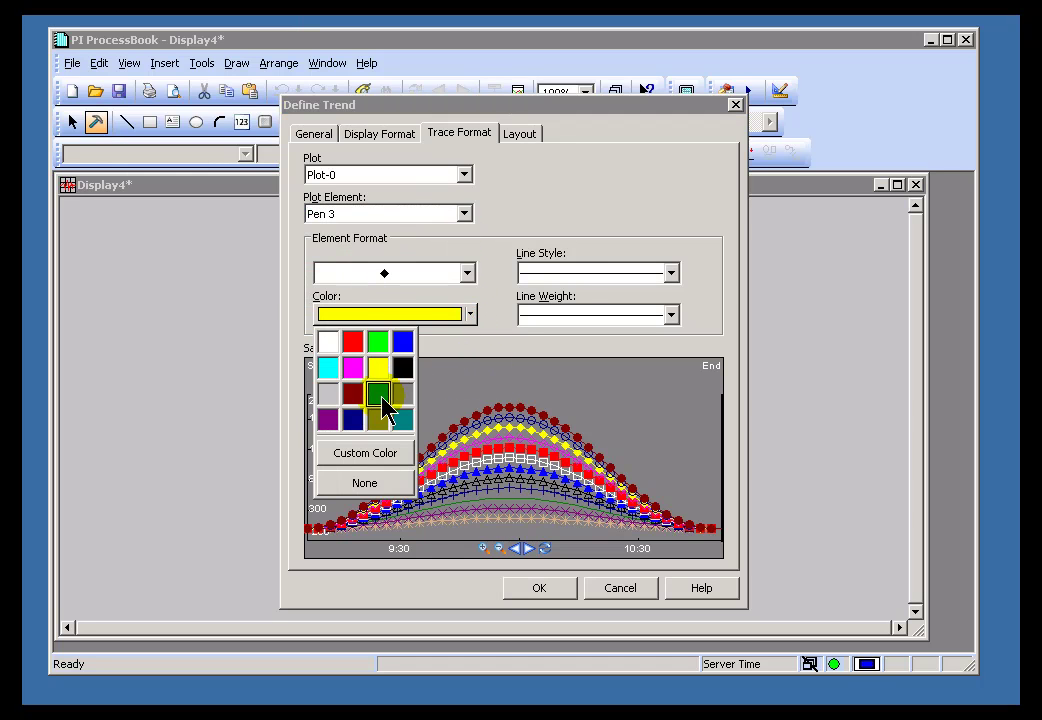
click(380, 396)
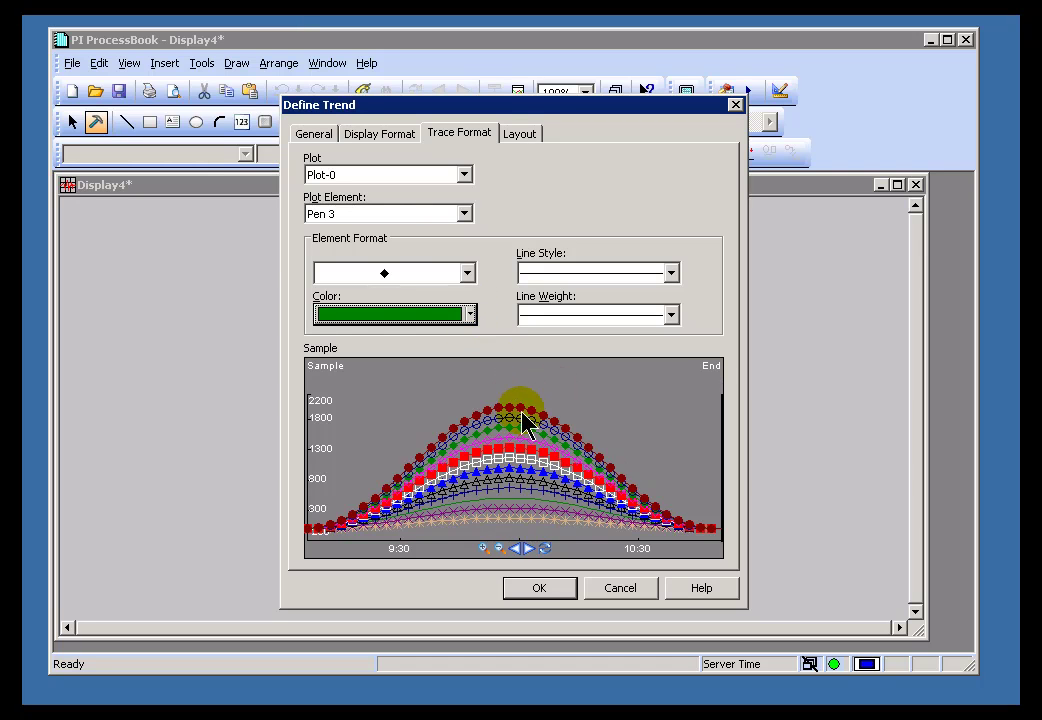
Step: Try a white plot background, then set the background back to grey
click(464, 213)
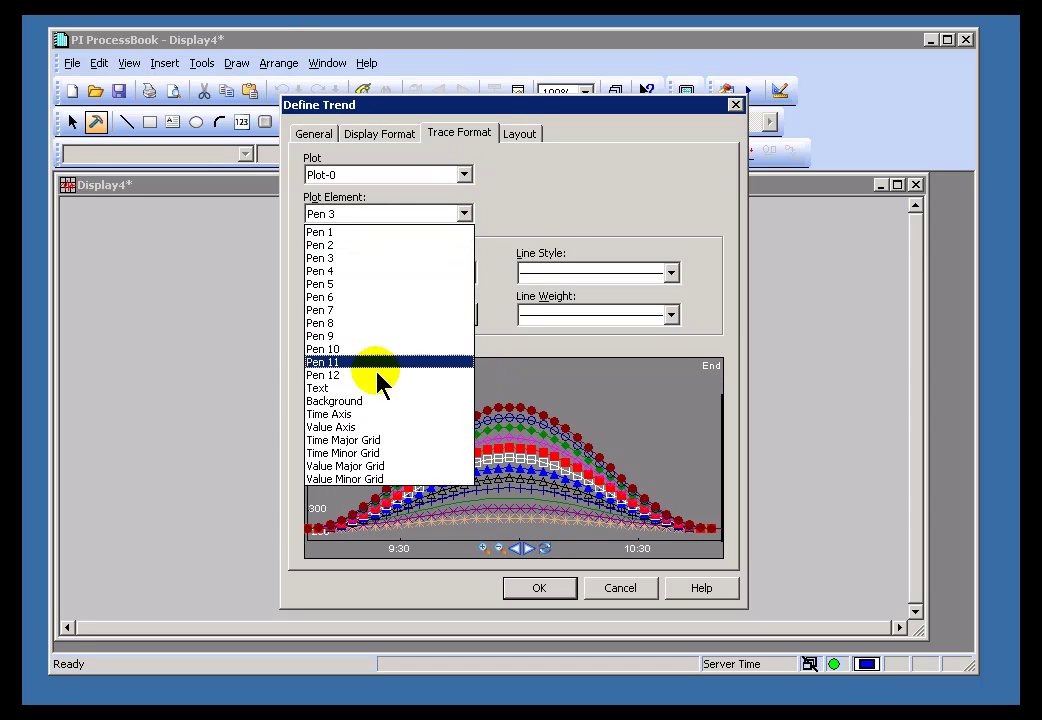
click(366, 401)
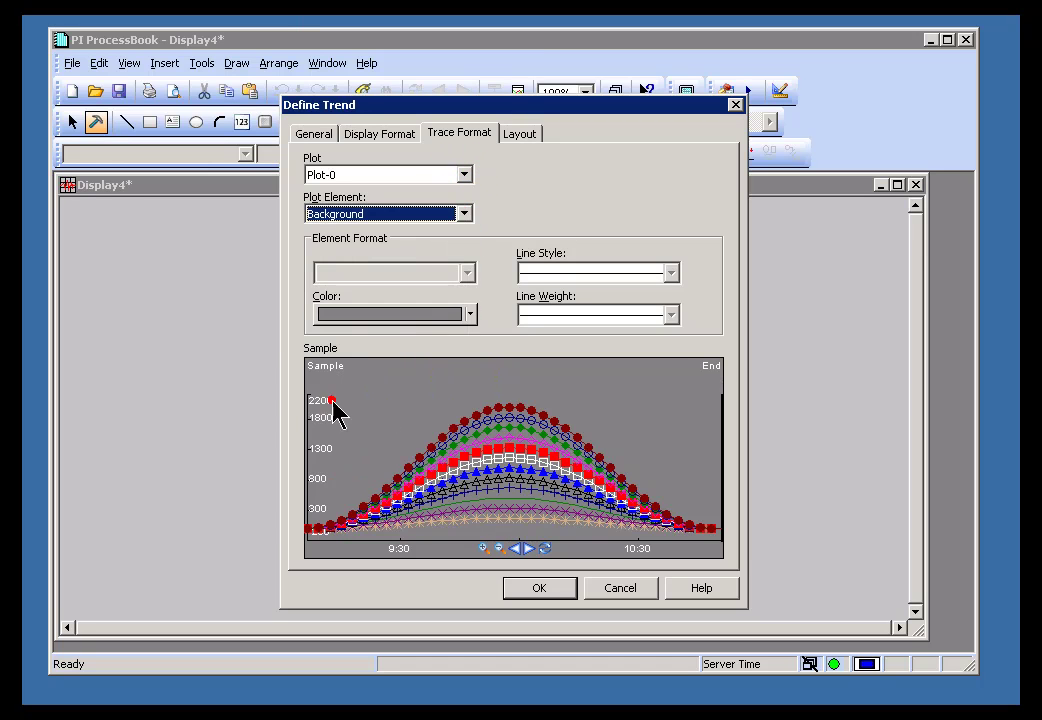
click(471, 312)
click(336, 344)
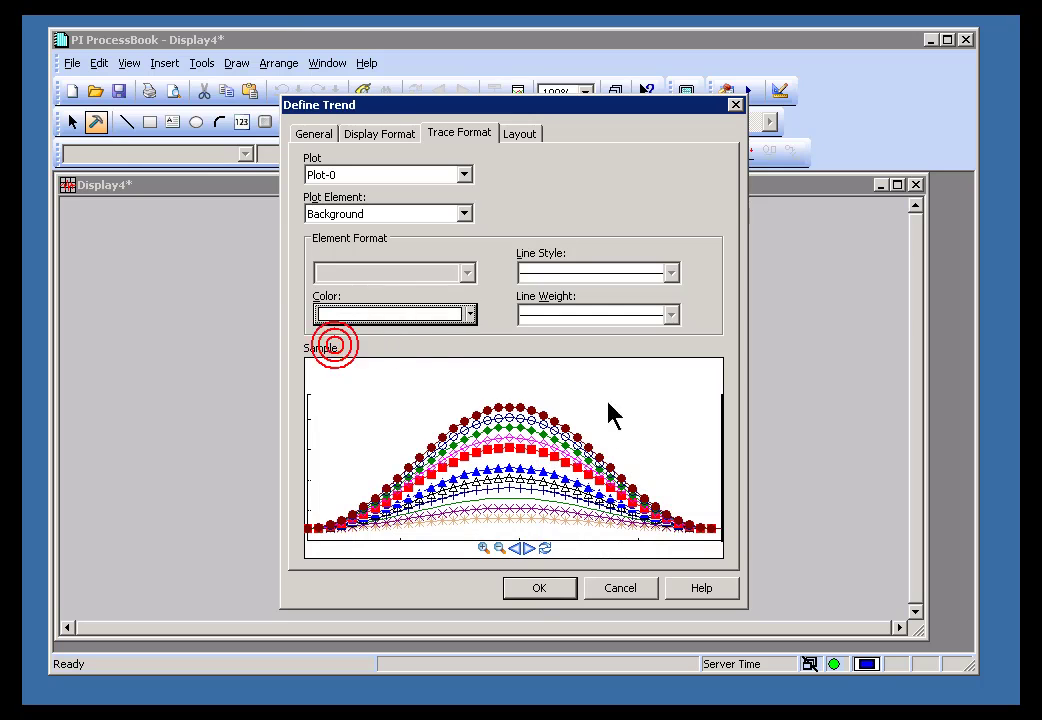
click(471, 313)
click(398, 378)
click(519, 134)
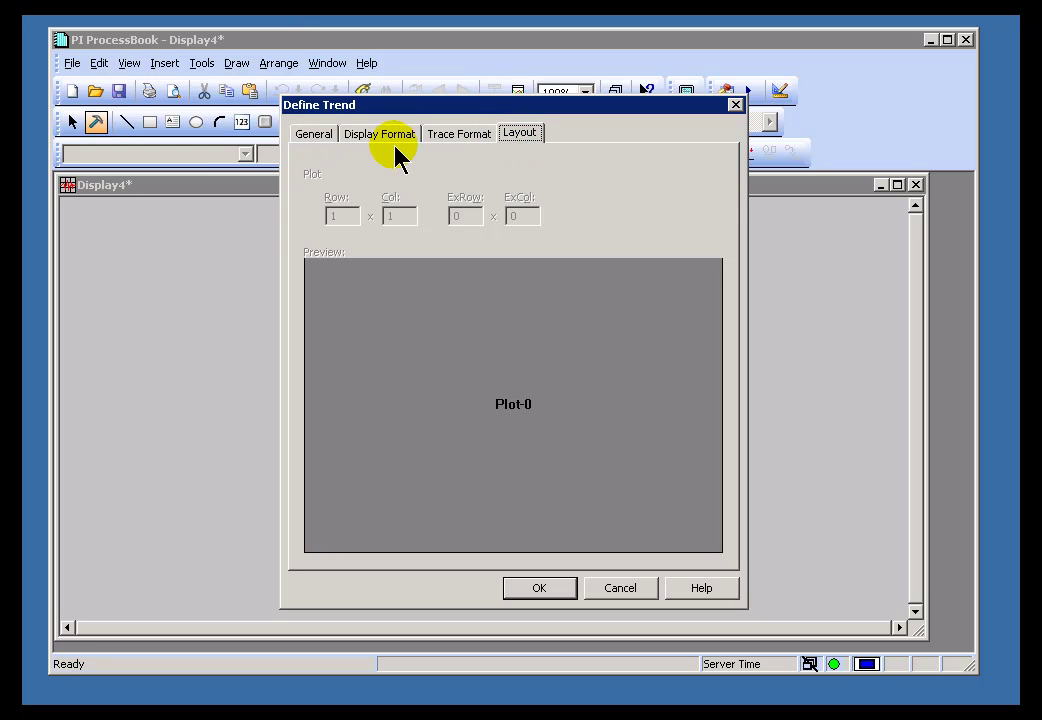
Step: Add a second plot, Plot-1, and arrange it beside Plot-0 in the layout
click(314, 135)
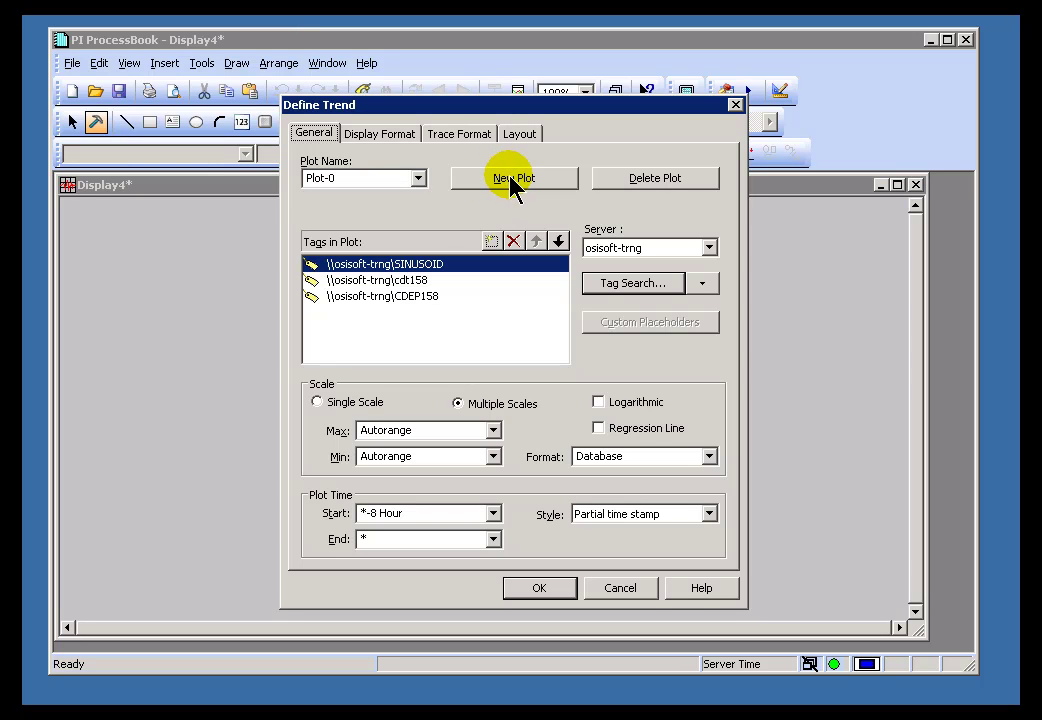
click(512, 186)
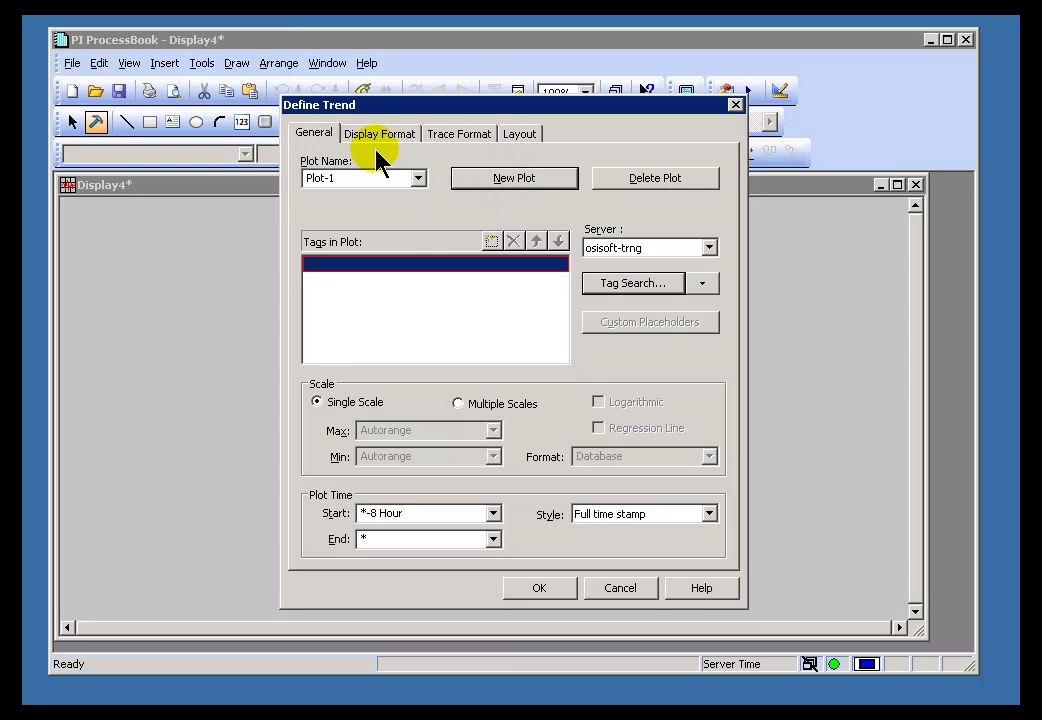
click(418, 178)
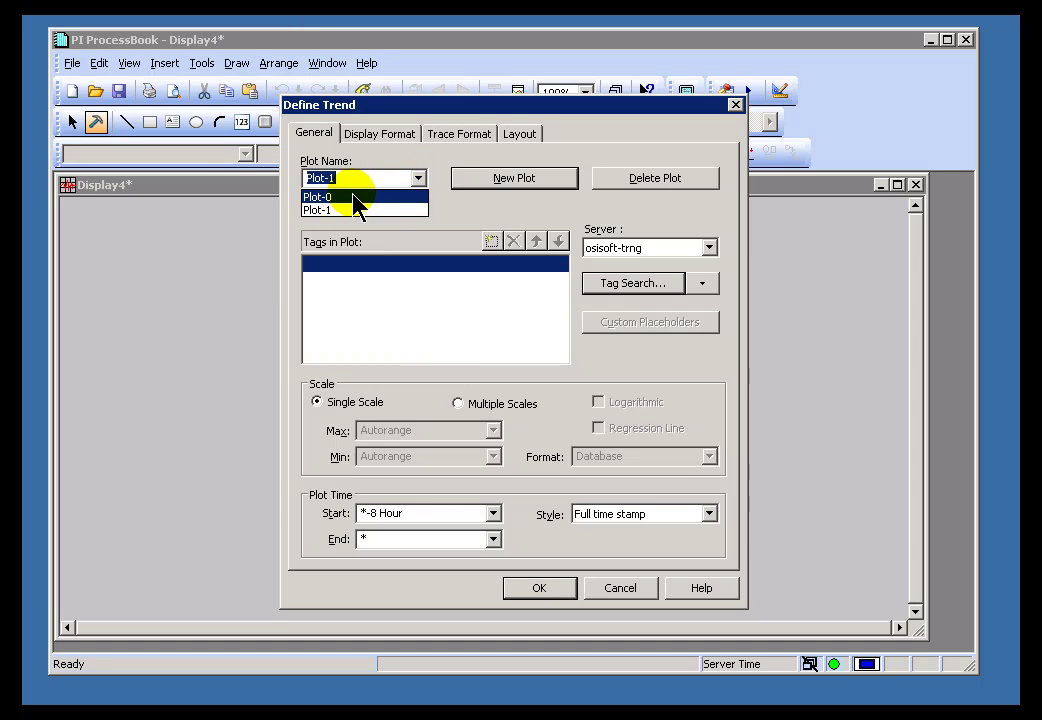
click(445, 170)
click(512, 136)
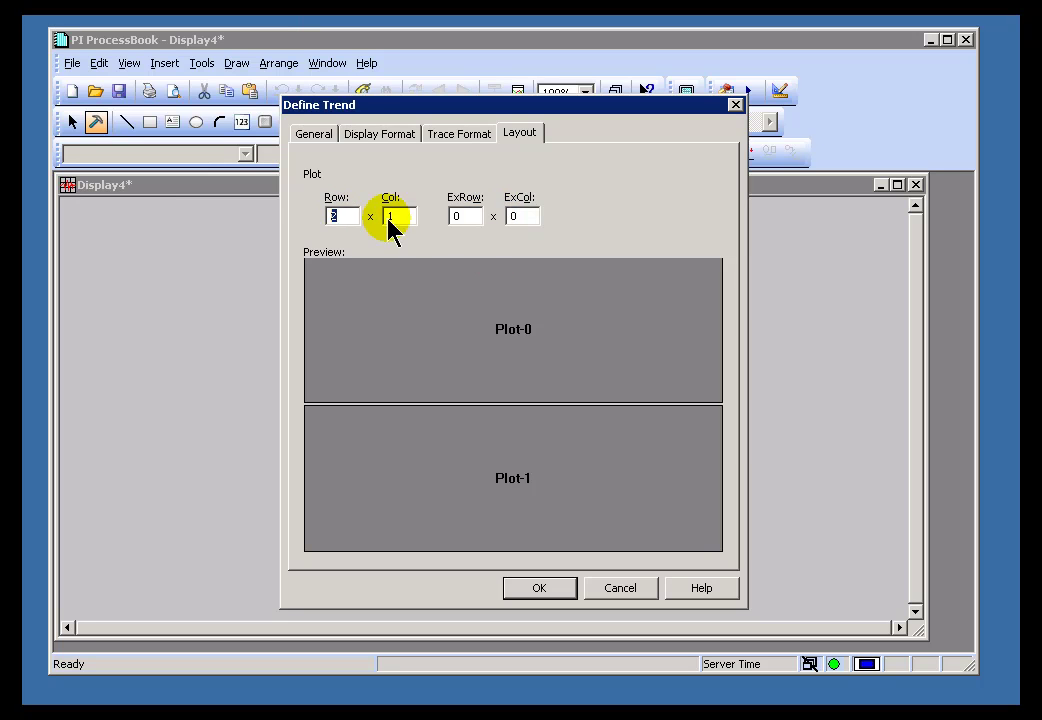
double_click(332, 216)
text(1)
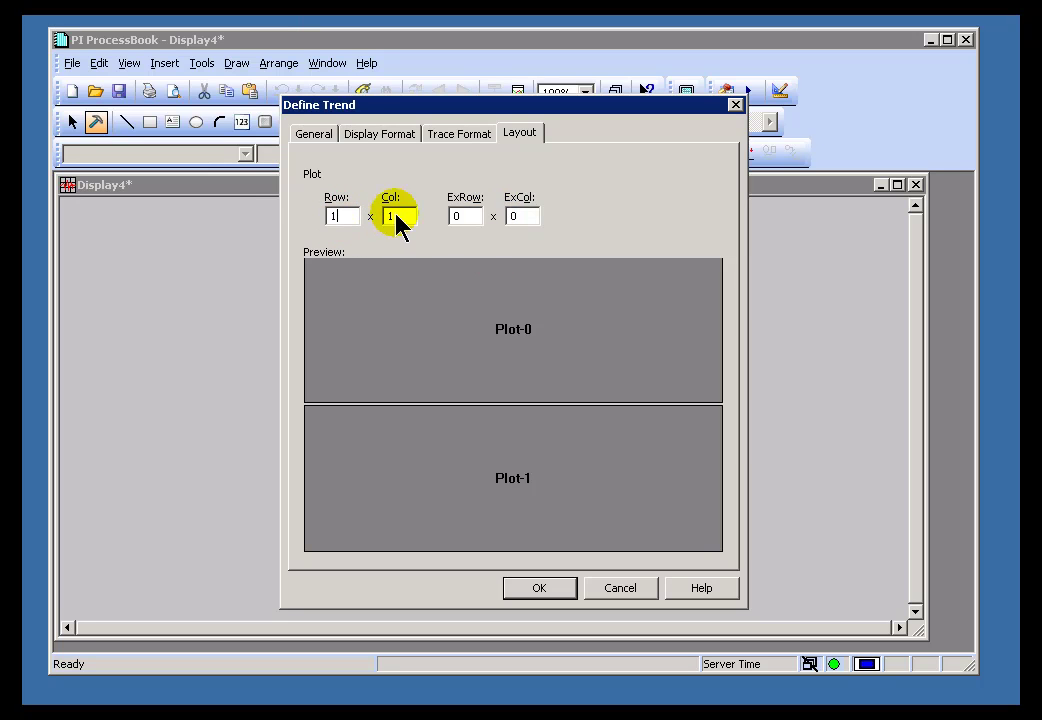
text(2)
click(340, 216)
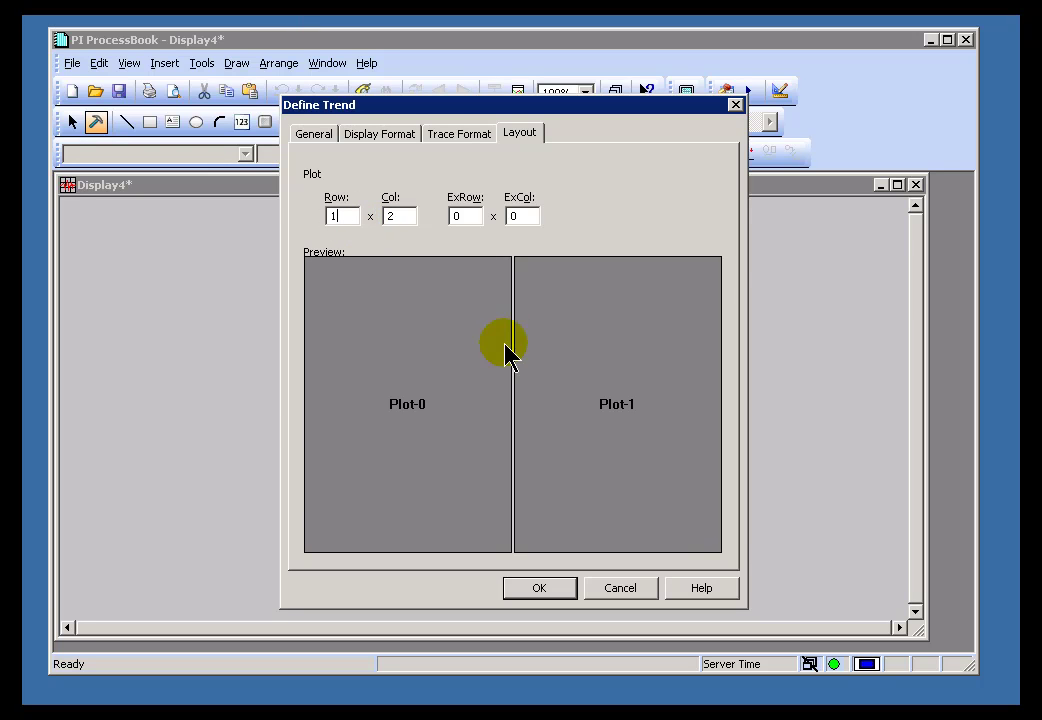
Step: Select Plot-1, review the layout, then delete Plot-1 so only Plot-0 remains
click(318, 134)
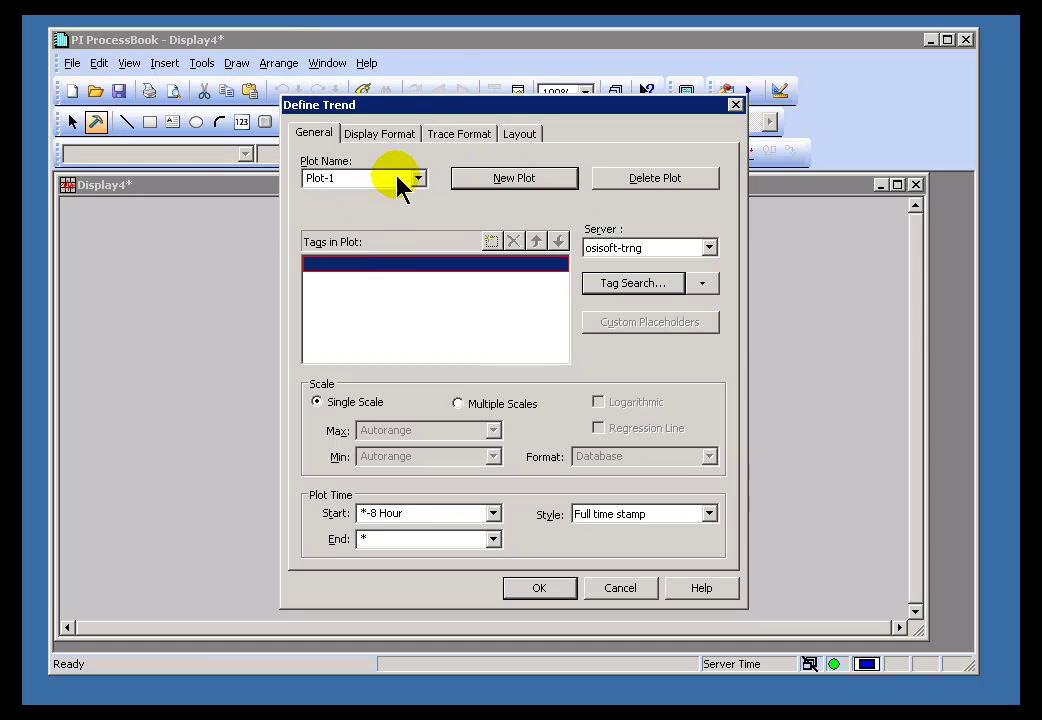
click(419, 179)
click(345, 210)
click(419, 179)
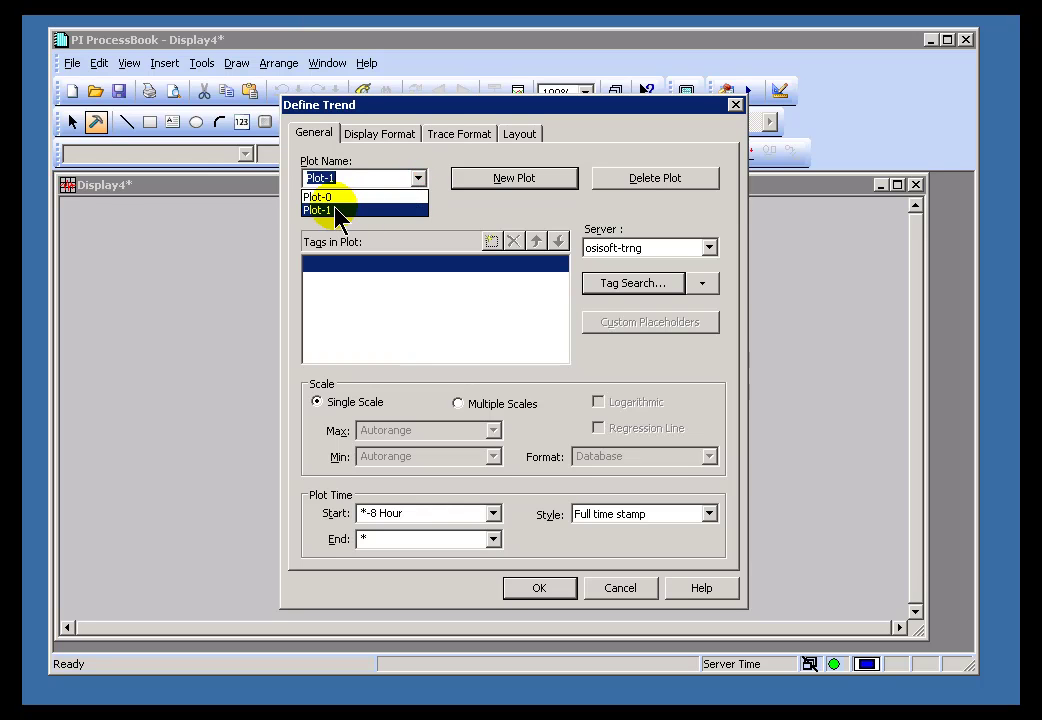
click(337, 212)
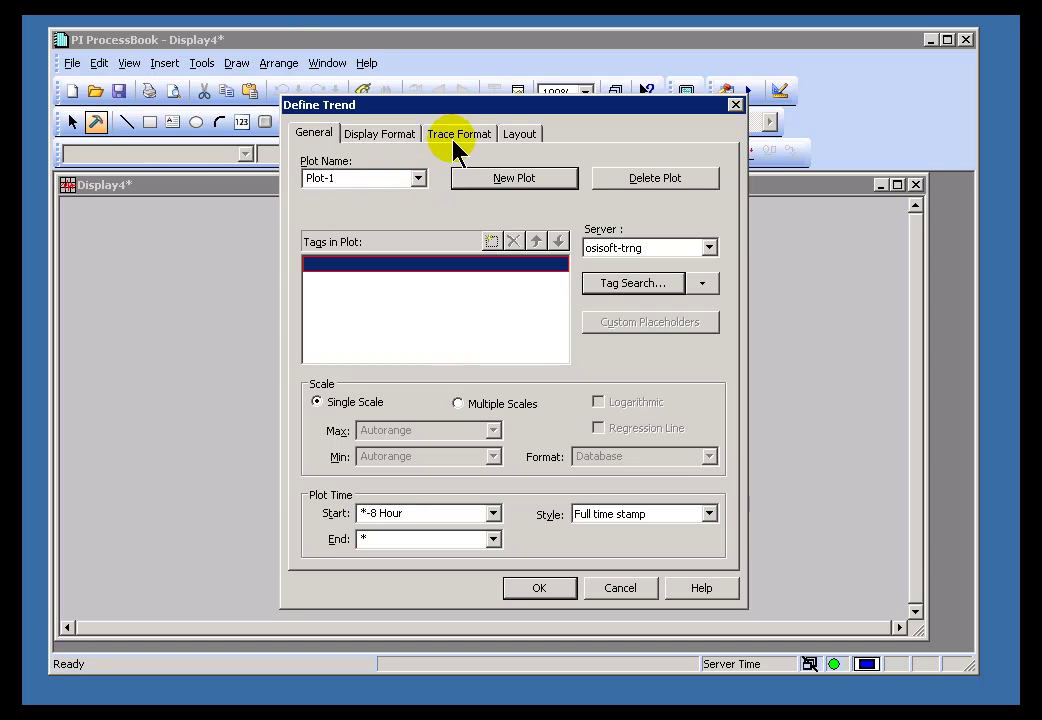
click(519, 135)
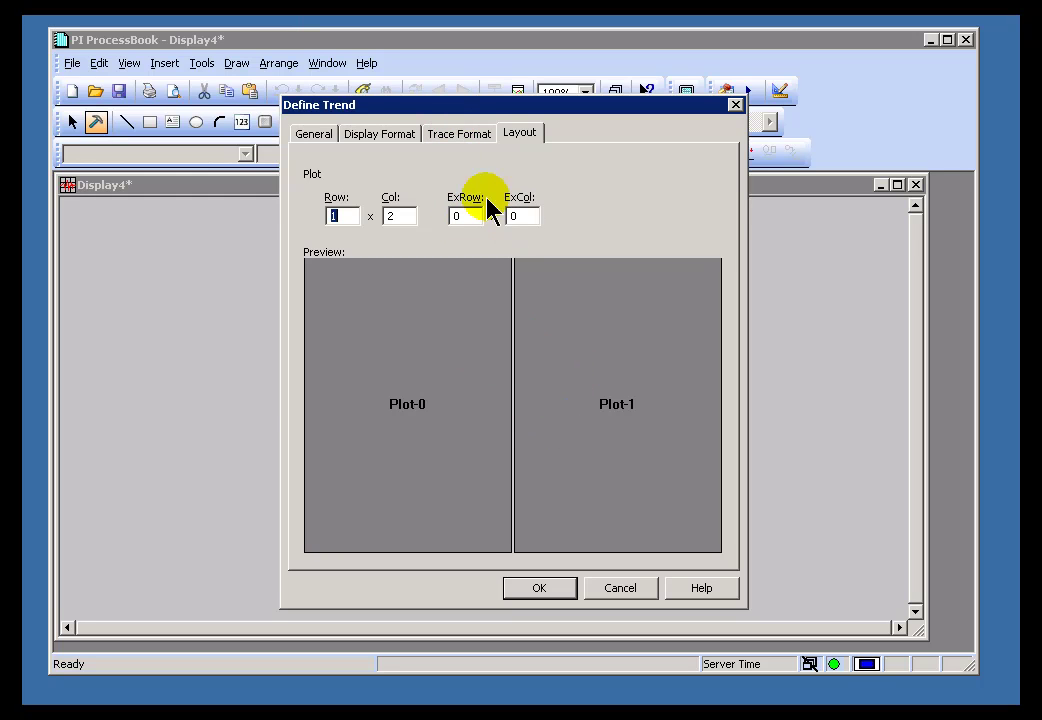
click(314, 134)
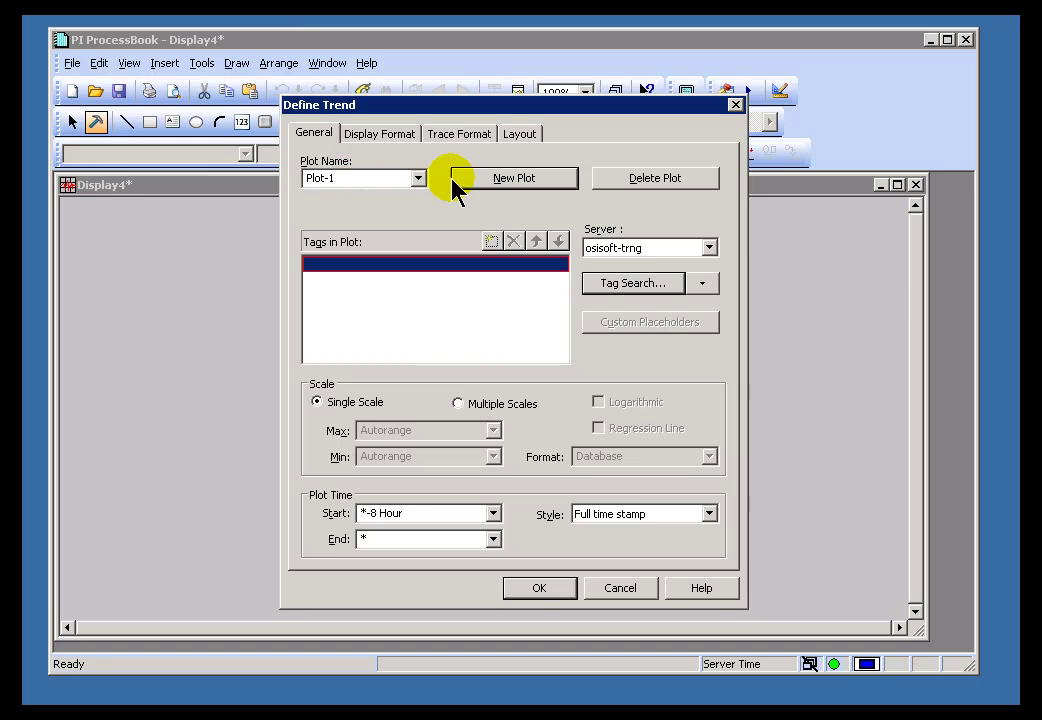
click(628, 179)
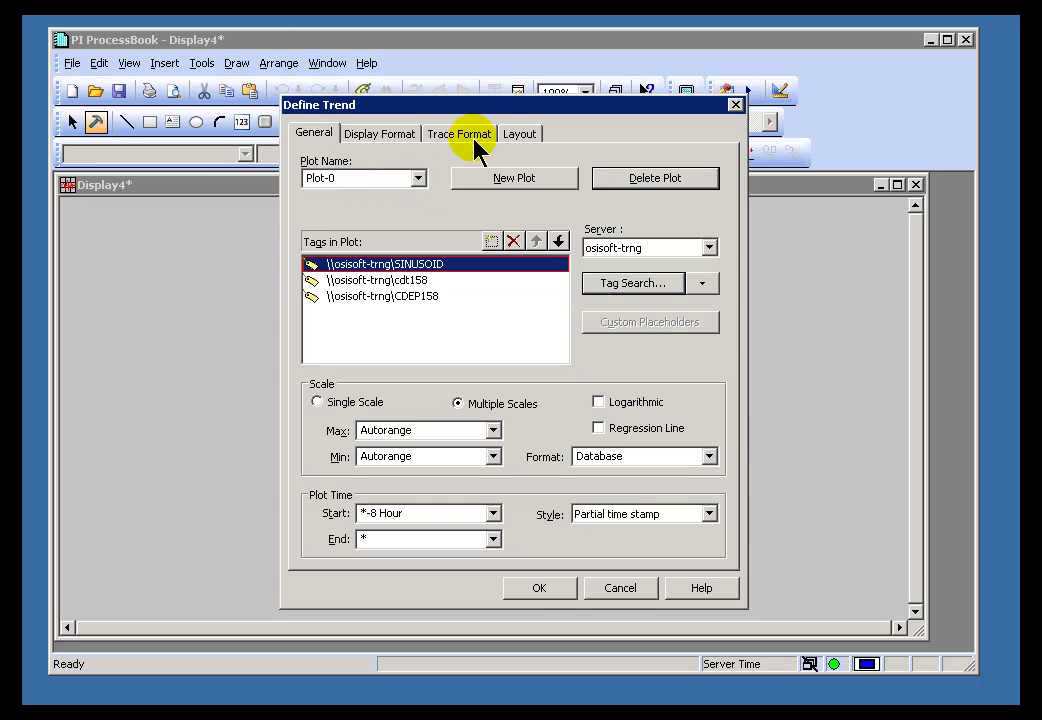
click(520, 135)
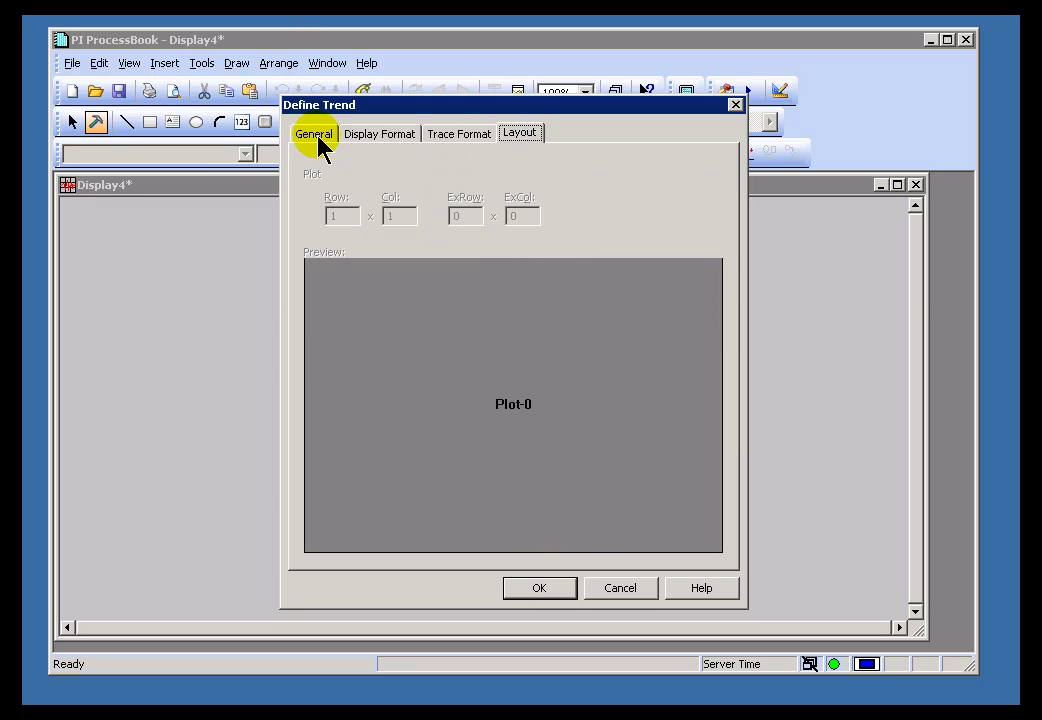
click(360, 134)
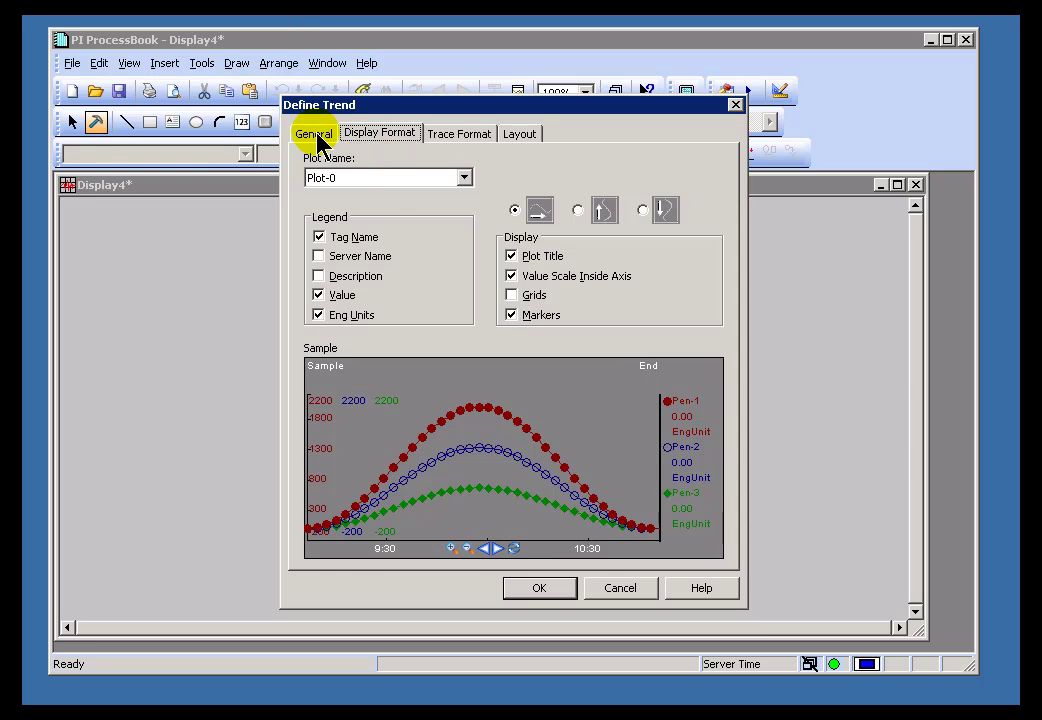
click(316, 135)
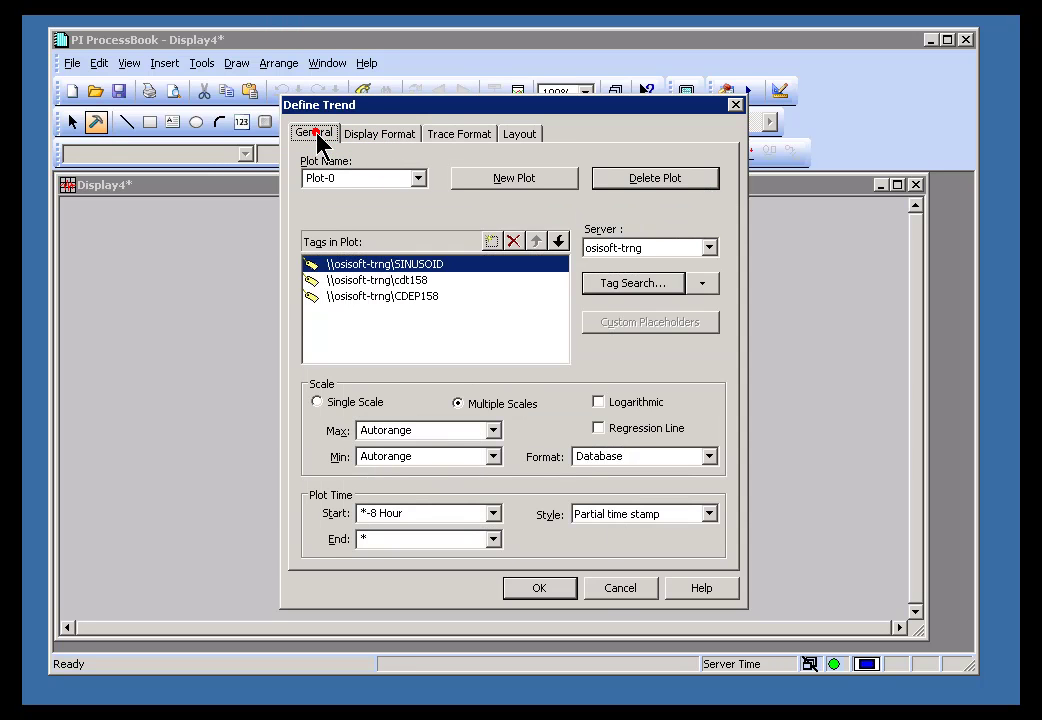
Step: Place the trend on Display4 and turn off its data point markers
click(530, 588)
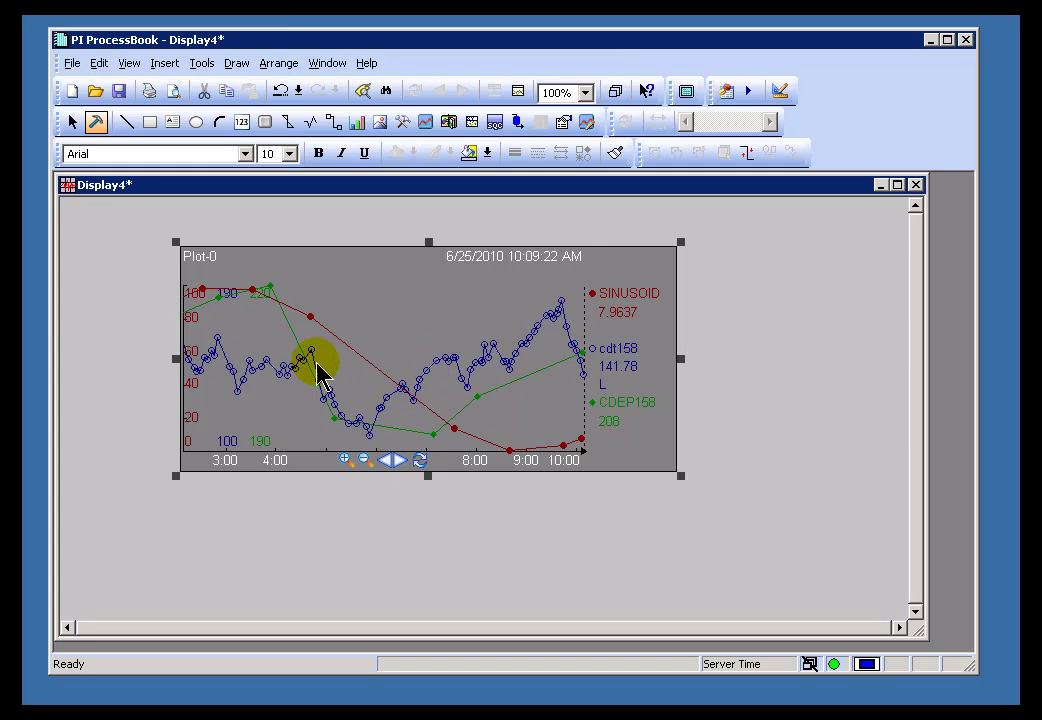
double_click(422, 352)
click(388, 134)
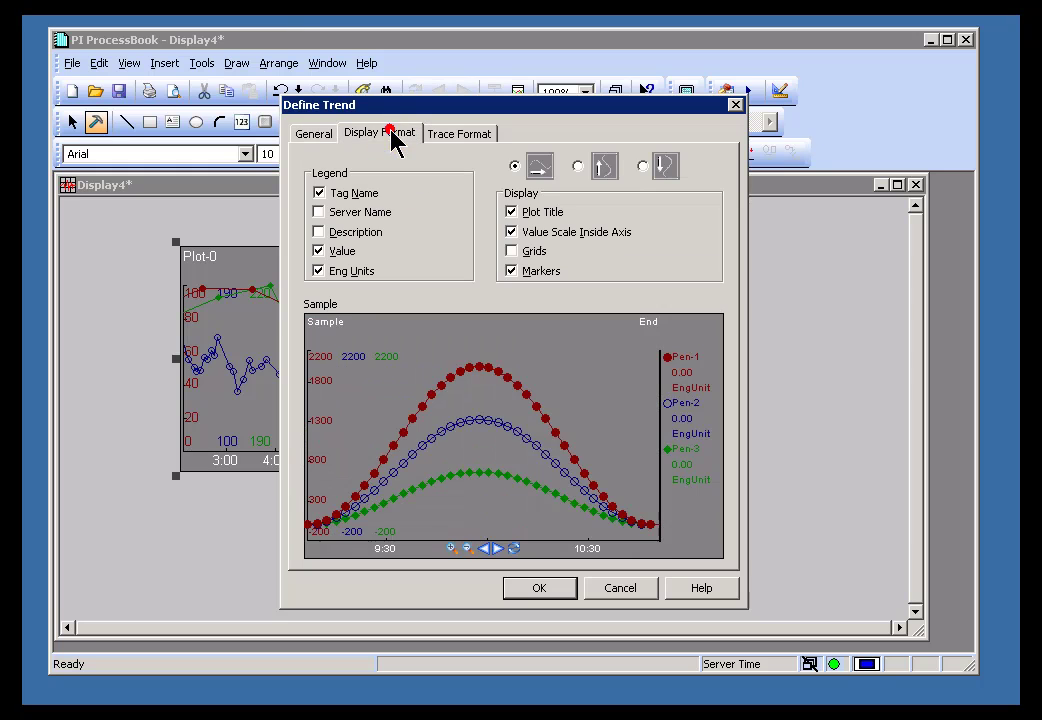
click(511, 270)
click(532, 590)
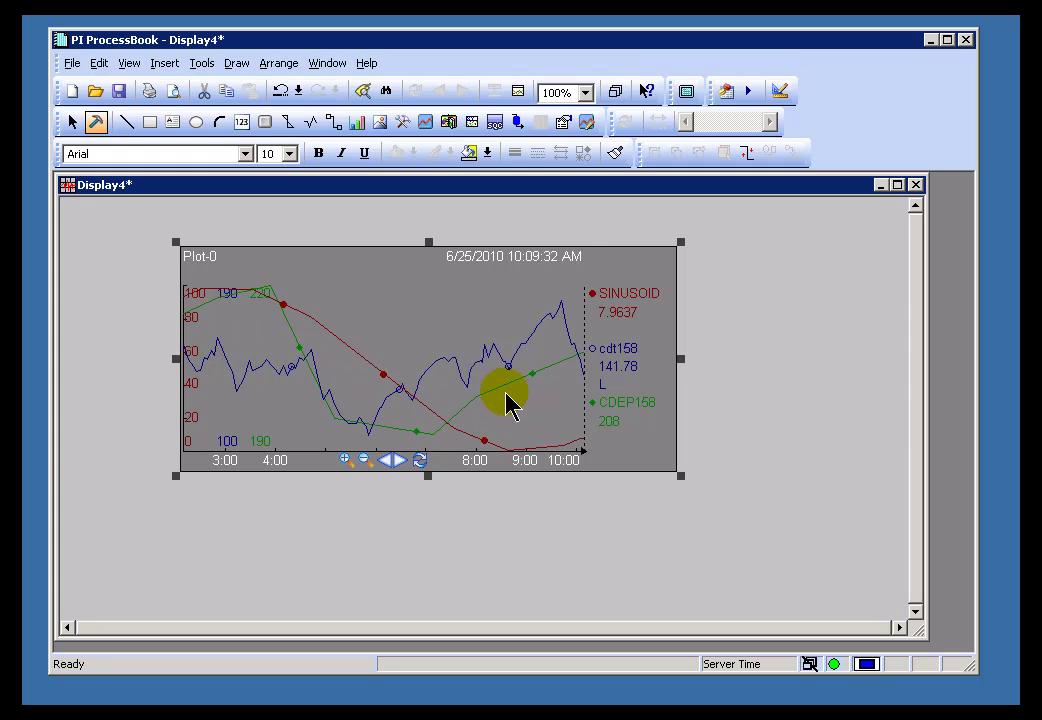
Step: Turn on grid lines for the trend in Display Format
double_click(378, 328)
click(399, 138)
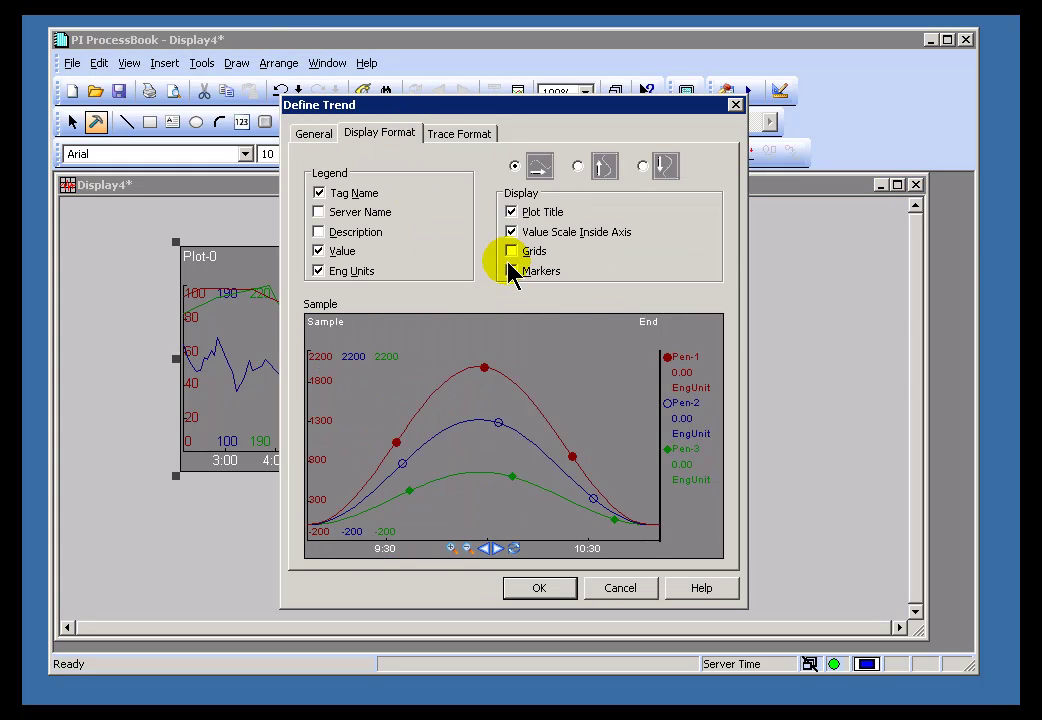
click(511, 252)
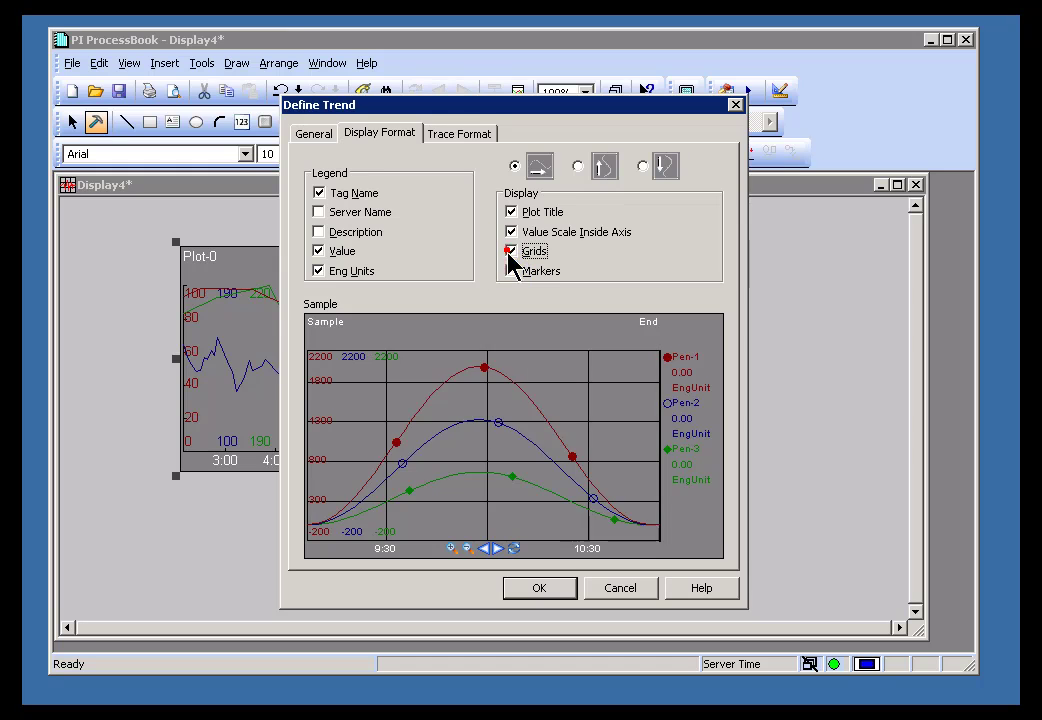
click(556, 589)
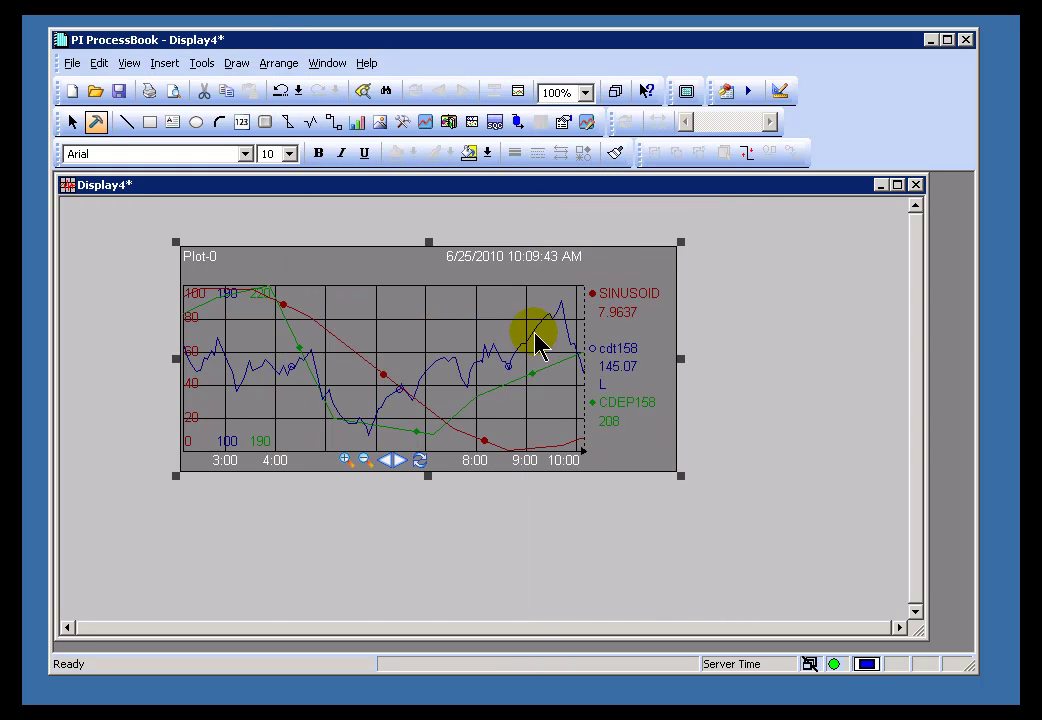
Step: Review the Trend tab in Tools > Preferences without changes, then reopen the trend's definition
click(203, 68)
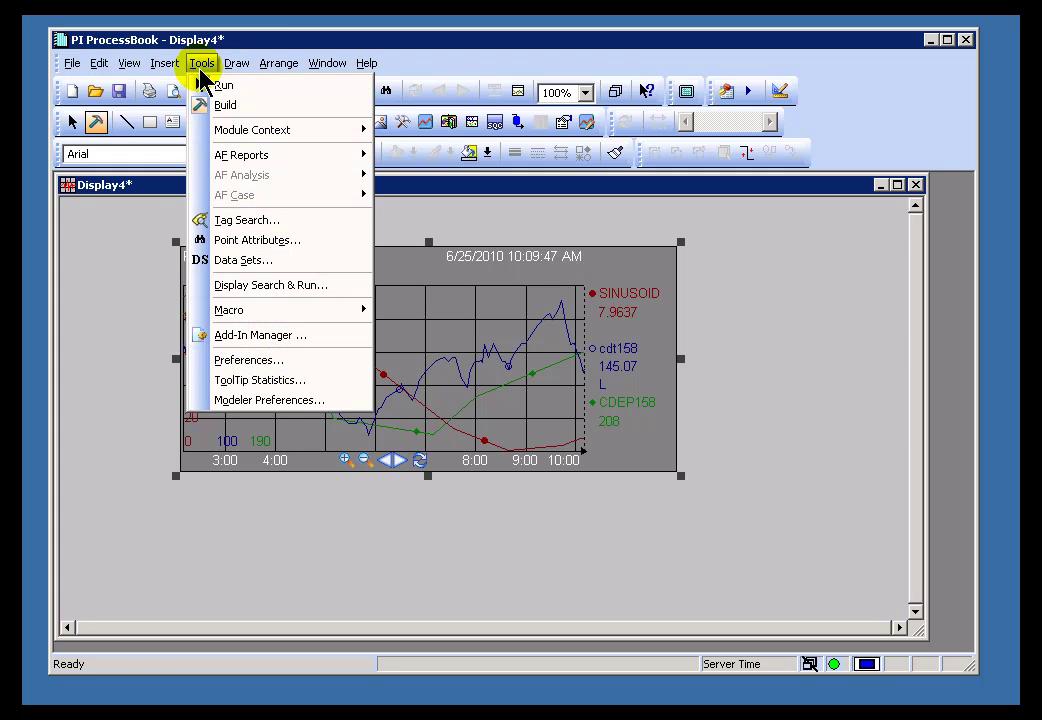
click(255, 361)
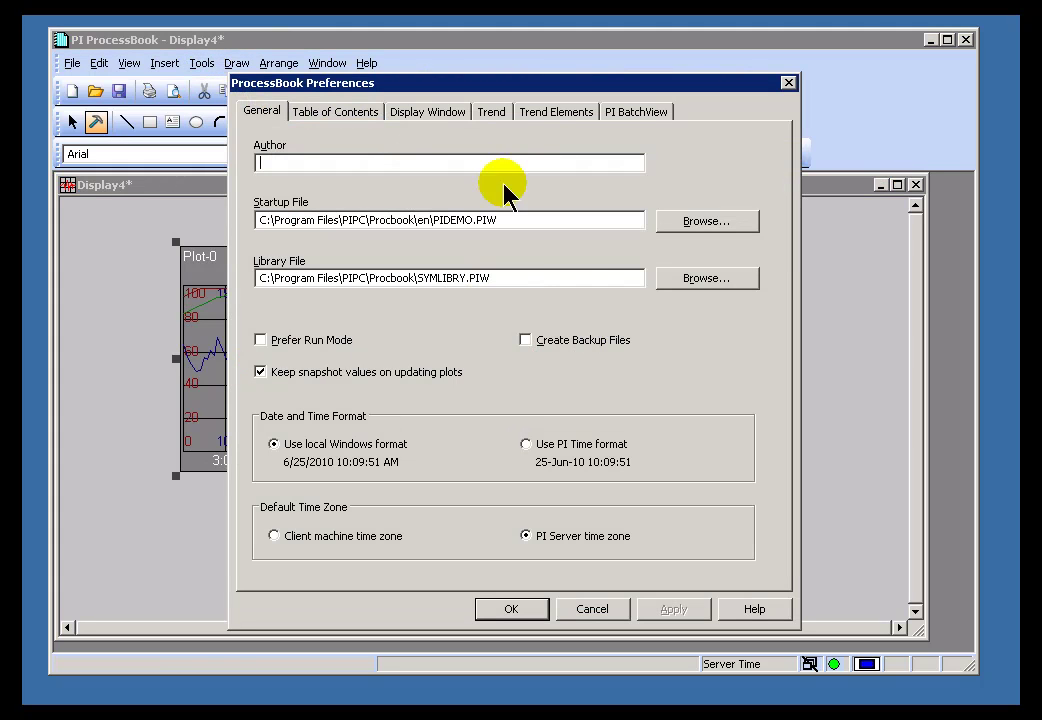
click(492, 114)
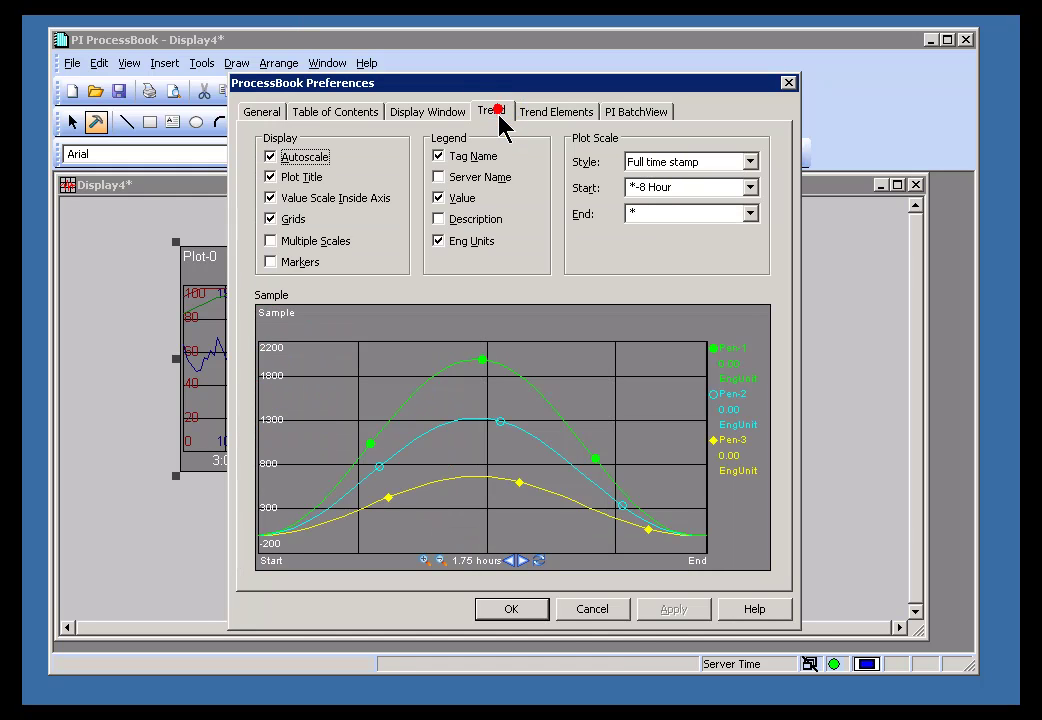
click(593, 612)
double_click(495, 348)
Step: Turn off the trend's grid lines in Display Format
click(384, 133)
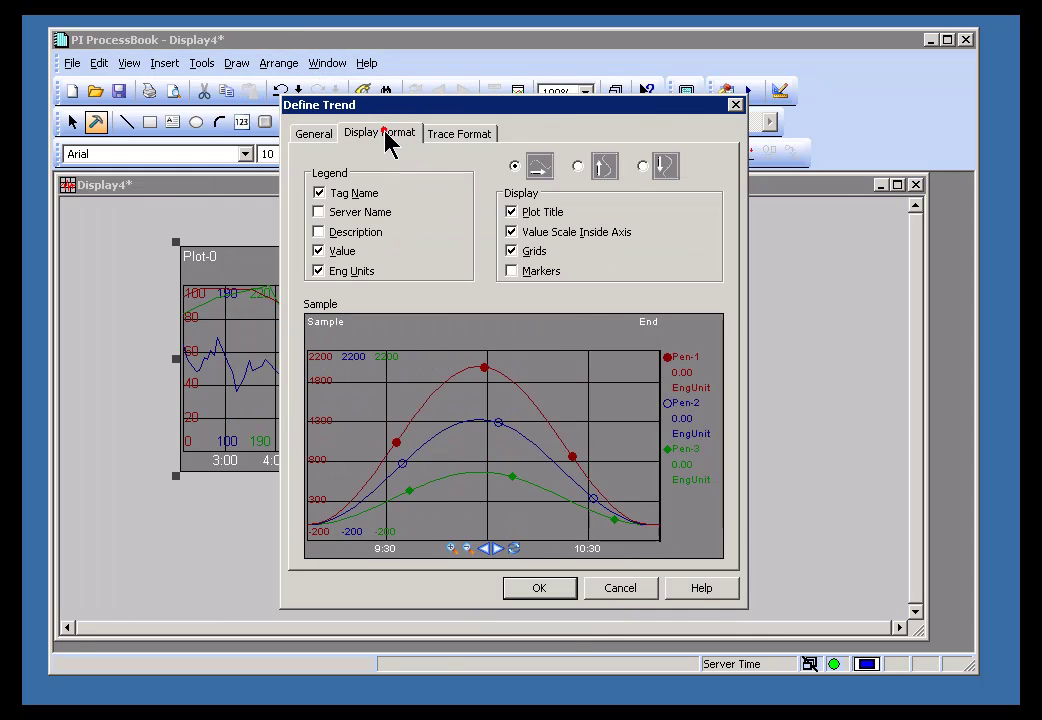
click(512, 251)
click(539, 588)
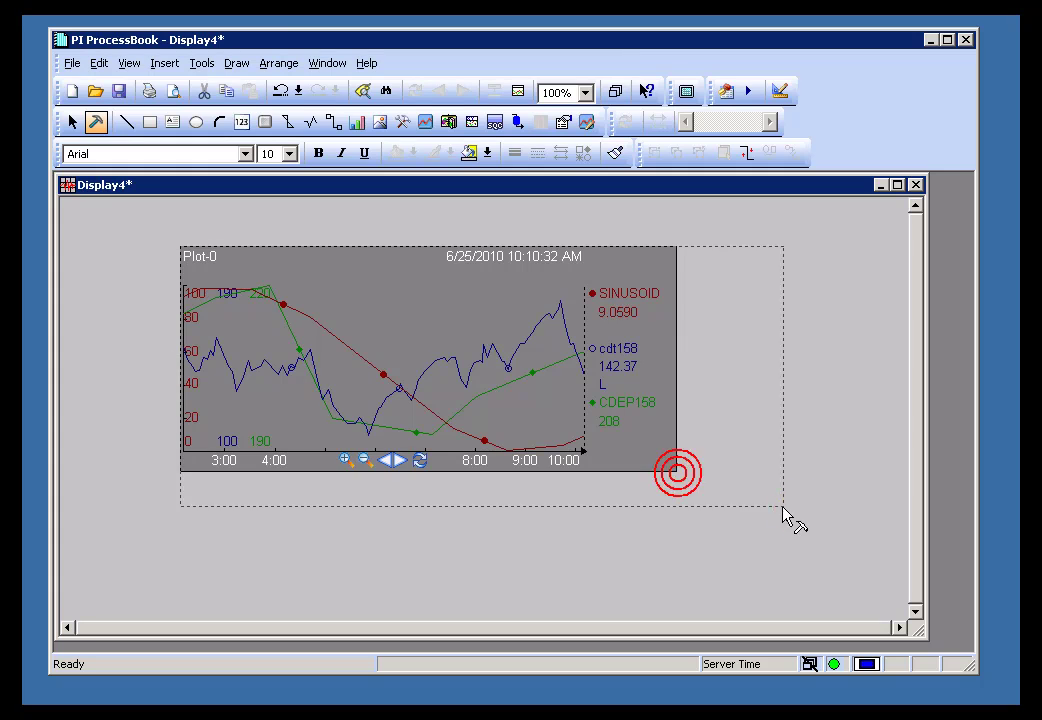
Step: Enlarge the trend toward the lower right and reopen its definition
drag(800, 515, 799, 508)
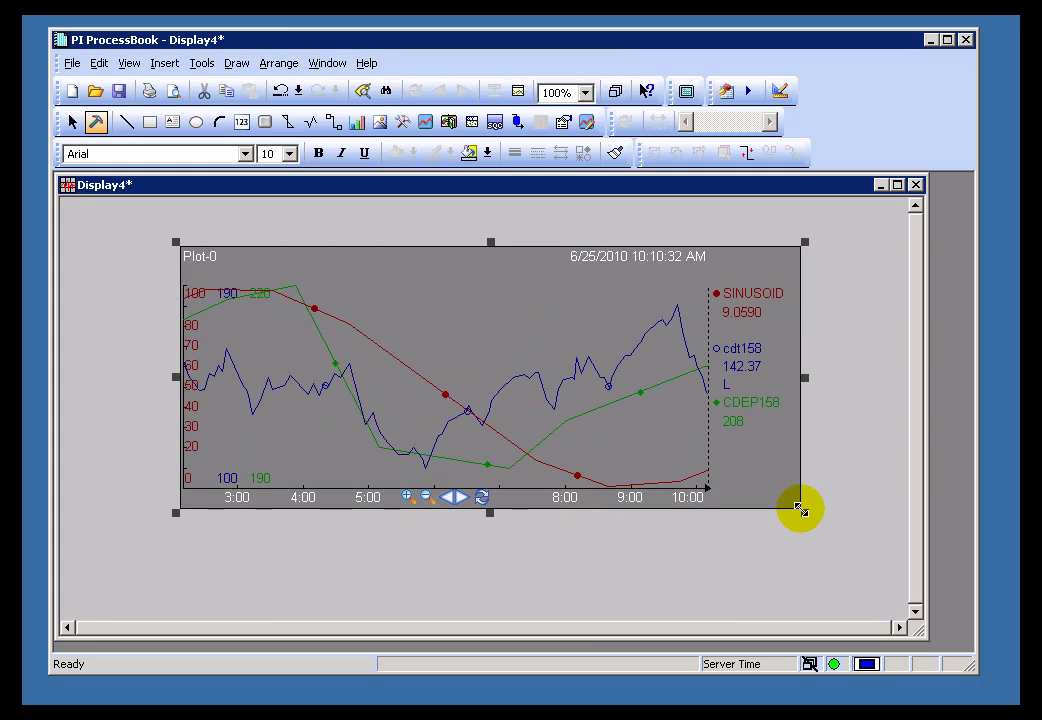
double_click(410, 340)
click(392, 133)
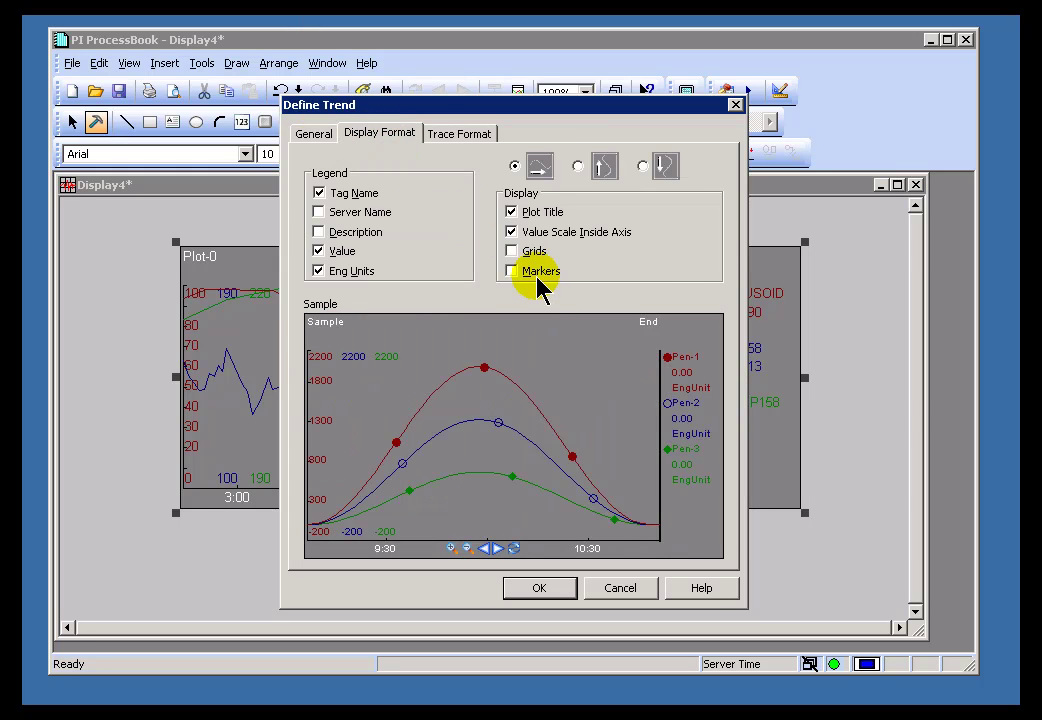
Step: Set the time stamp style to Full time stamp
click(300, 133)
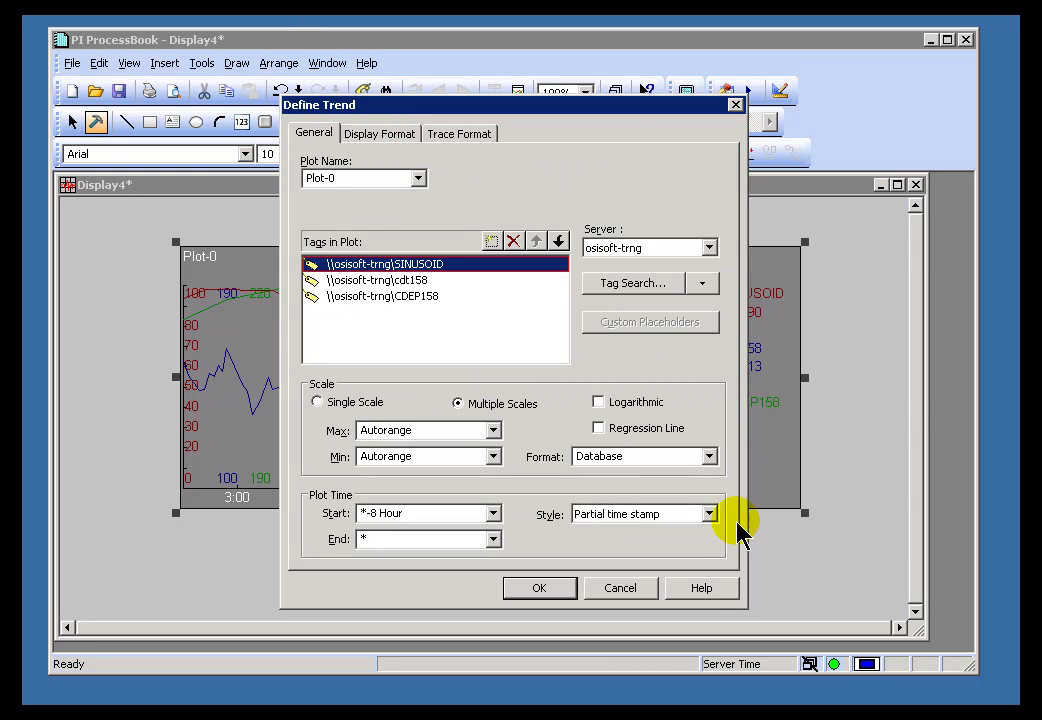
click(709, 514)
click(607, 533)
click(537, 589)
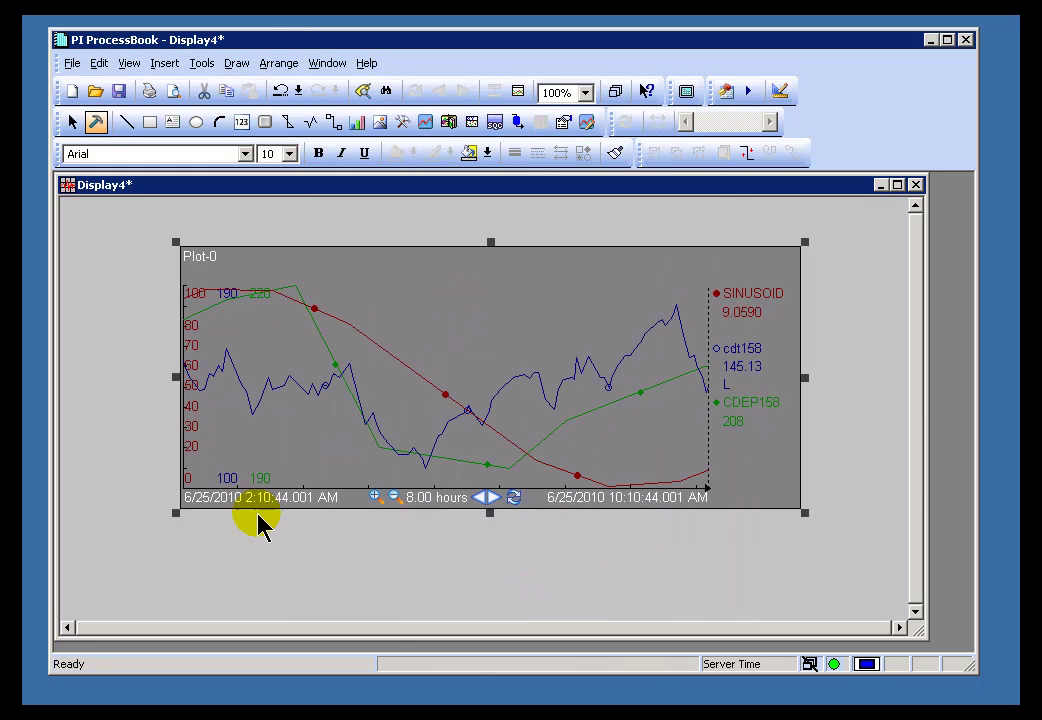
Step: Try Relative time stamps, then switch back to Full time stamp
double_click(461, 376)
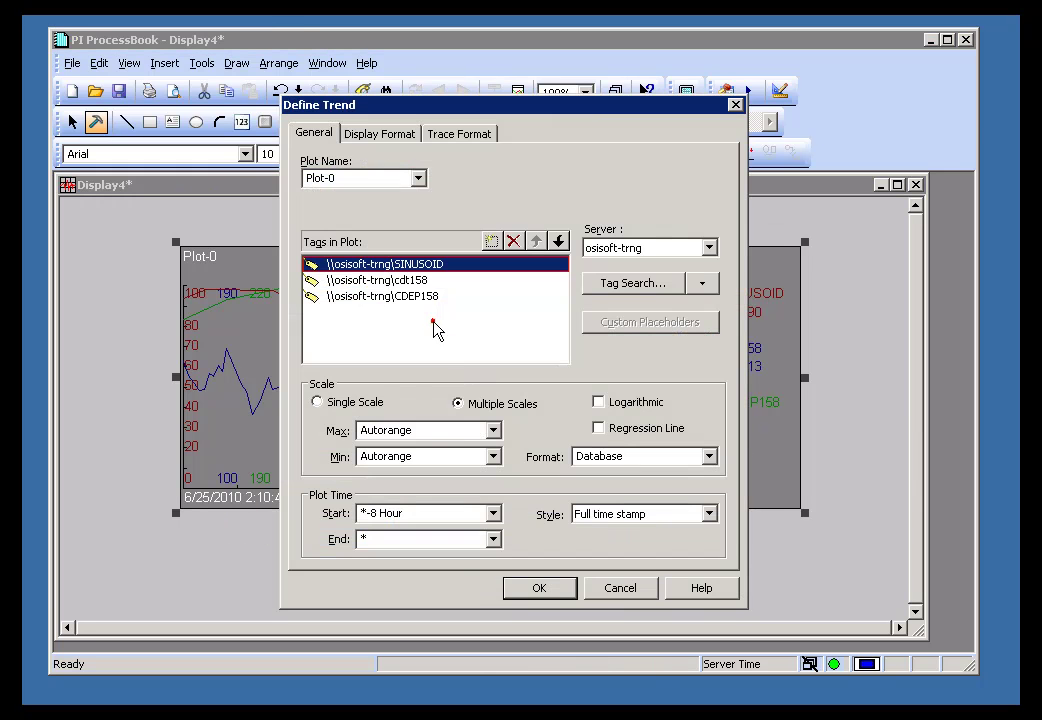
click(709, 514)
click(605, 560)
click(545, 589)
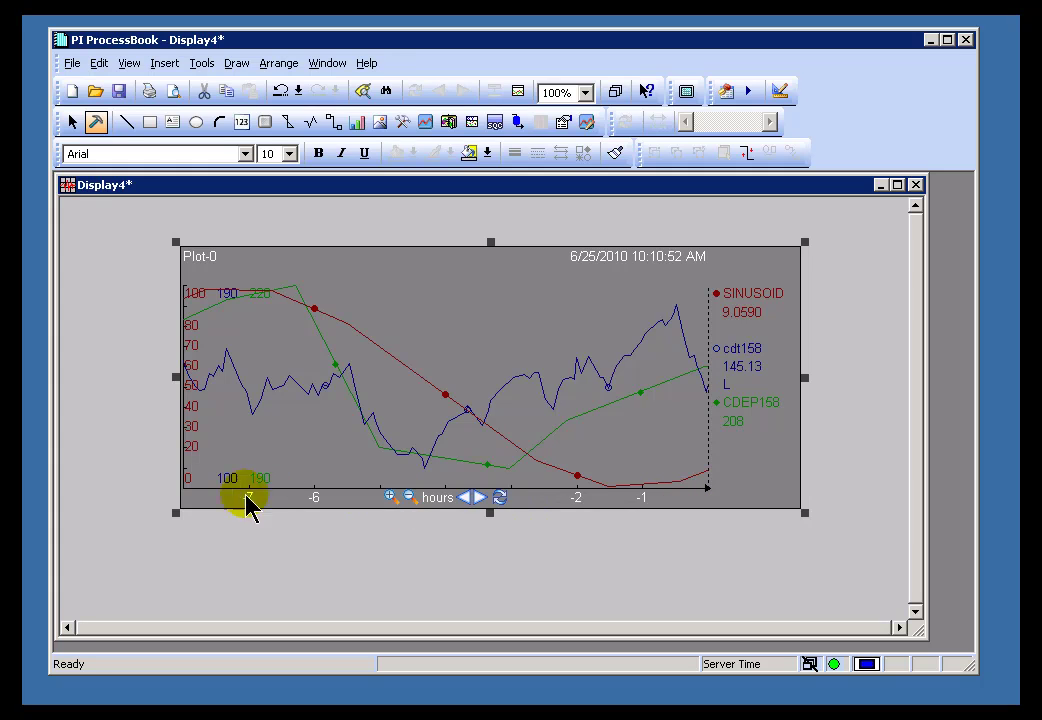
double_click(483, 345)
click(663, 518)
click(598, 533)
click(540, 588)
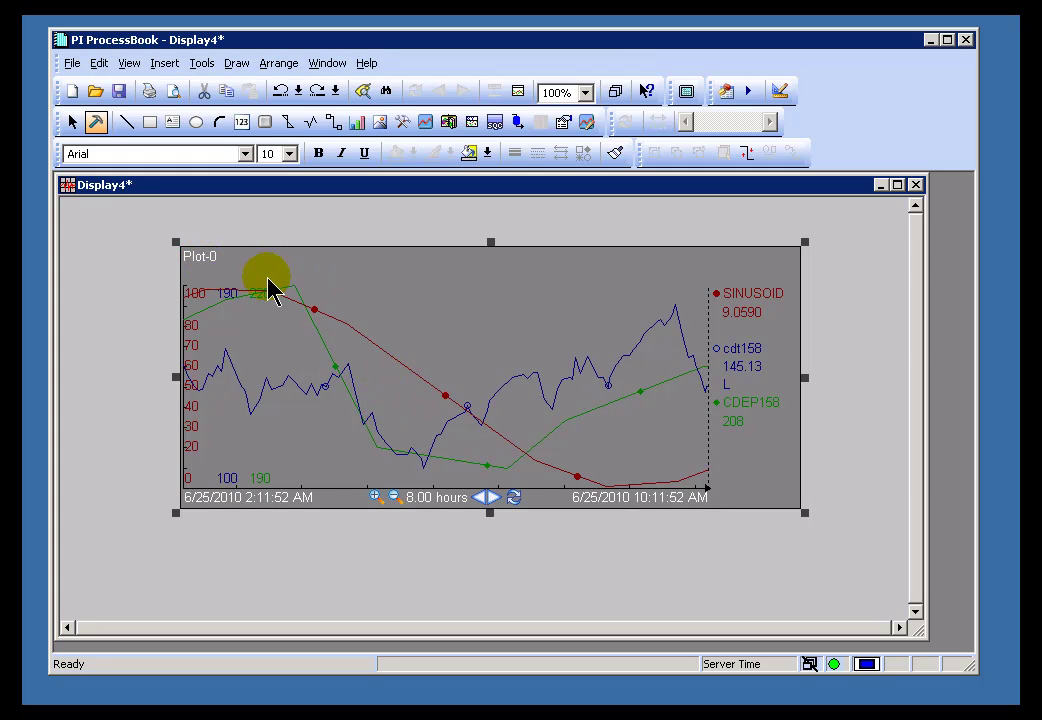
Step: Rename plot Plot-0 to 'Test for Training' so the title shows atop the trend
double_click(456, 355)
double_click(348, 178)
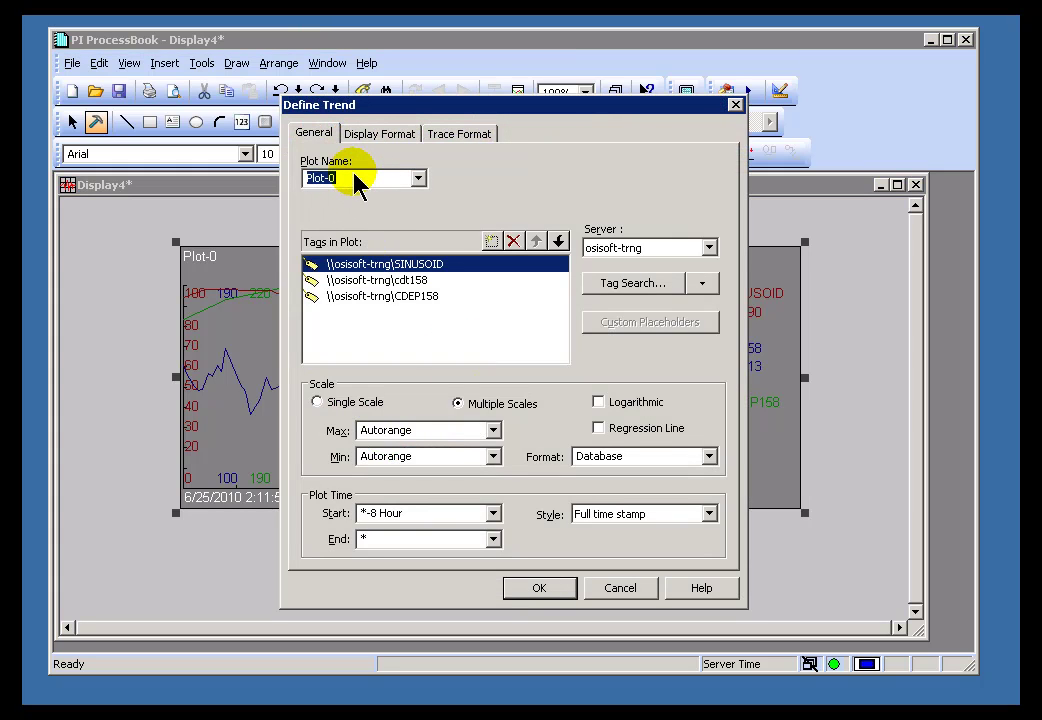
text(Test for Training)
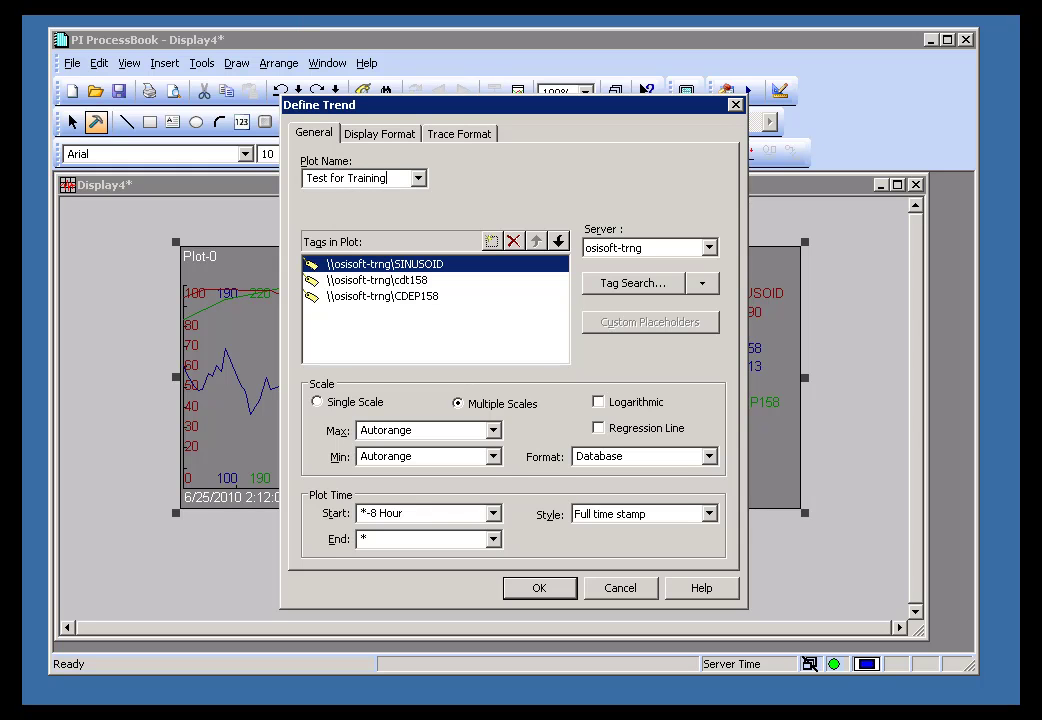
click(539, 587)
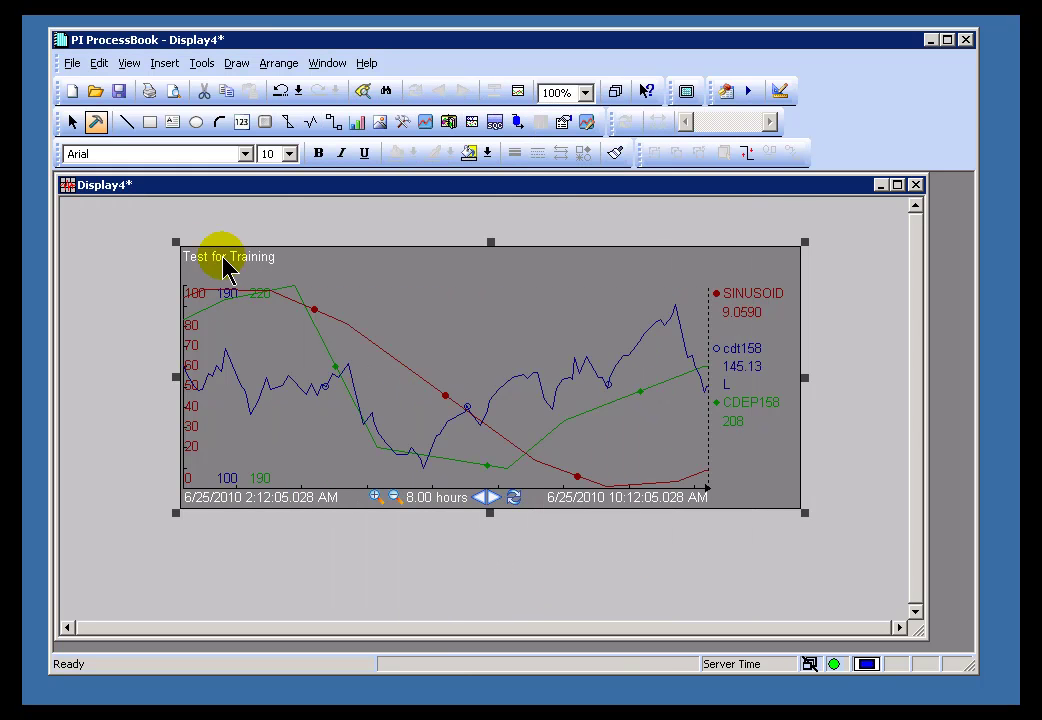